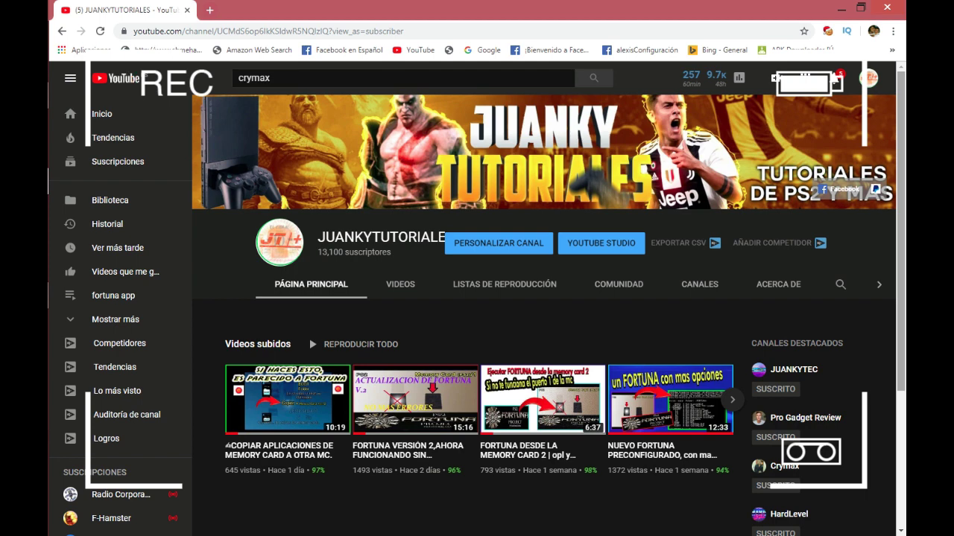
# Close the browser and locate the ps2classics_GUI_2.1 folder within Crea tu pack de emuladores y roms PS3xploit in C:\PASOS PARA PS3.
pyautogui.click(886, 9)
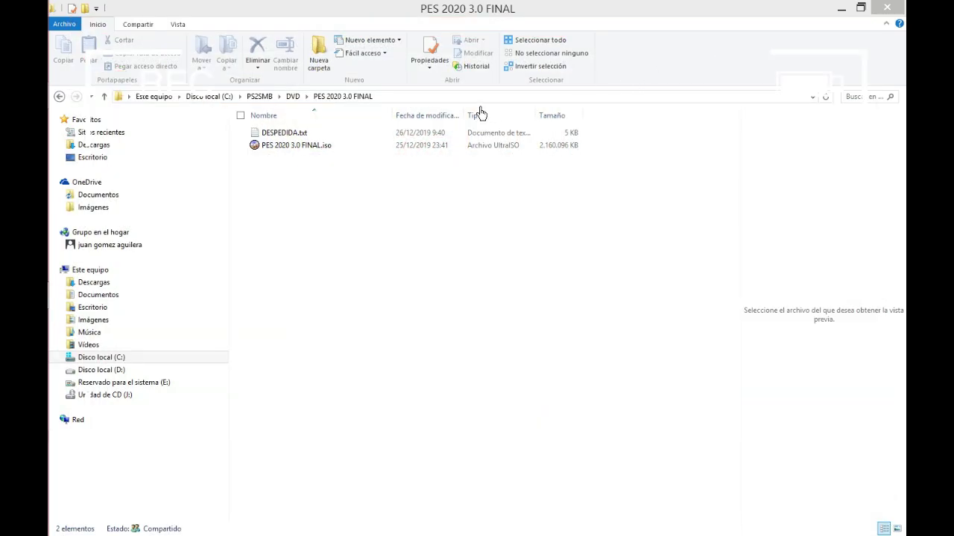
pyautogui.click(318, 253)
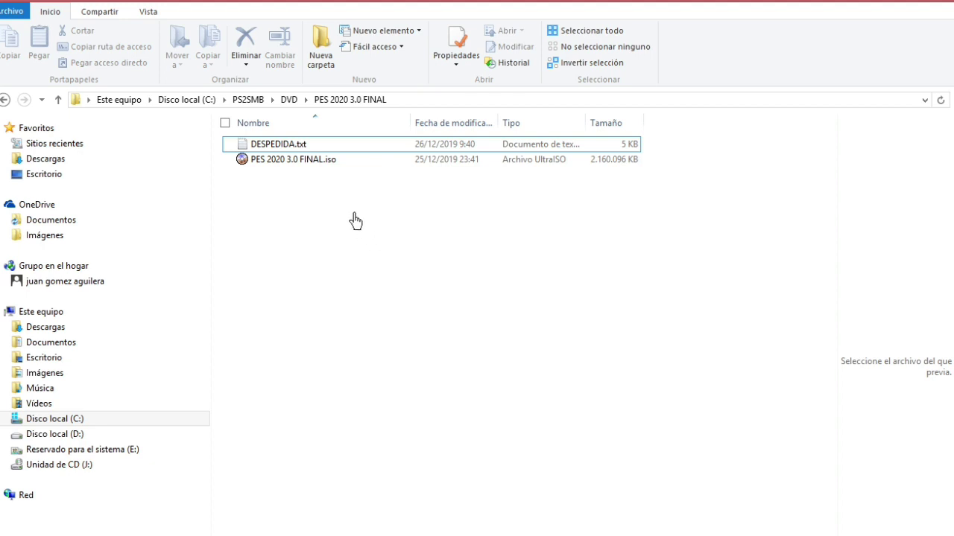
pyautogui.click(54, 419)
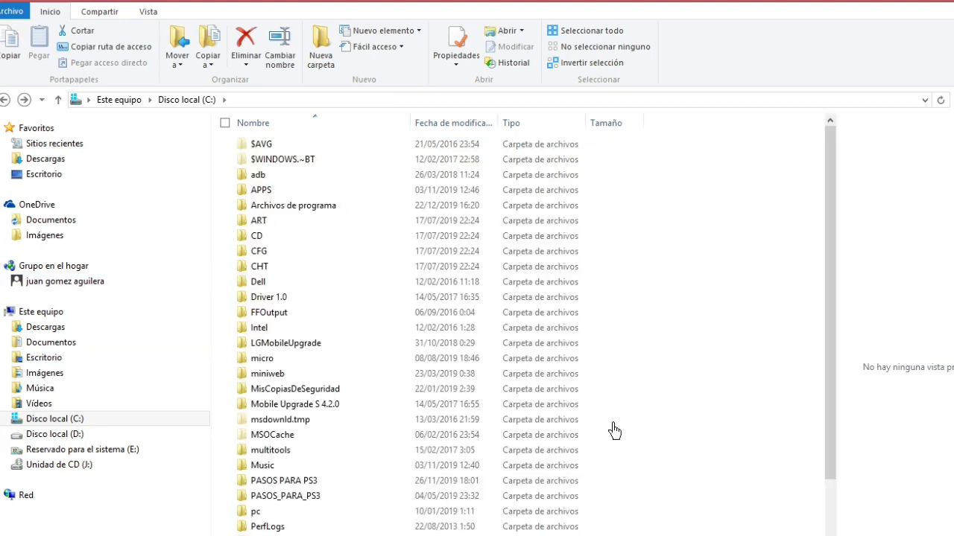
pyautogui.doubleClick(301, 482)
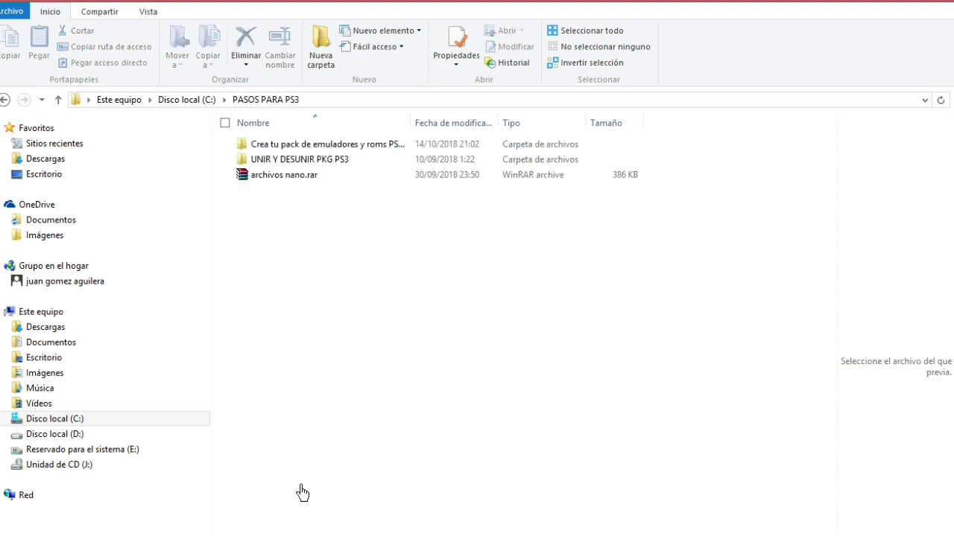
pyautogui.click(304, 148)
pyautogui.doubleClick(304, 148)
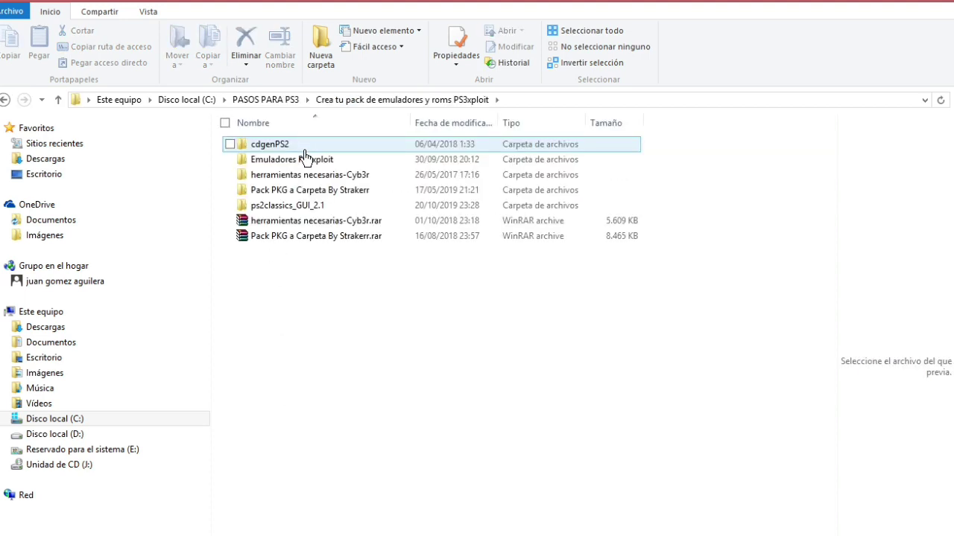
pyautogui.click(295, 214)
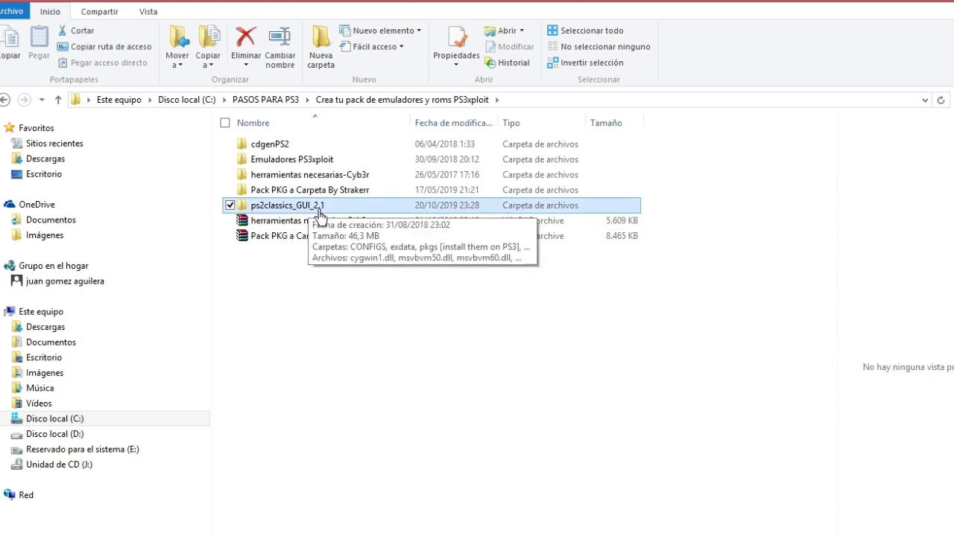
pyautogui.doubleClick(320, 215)
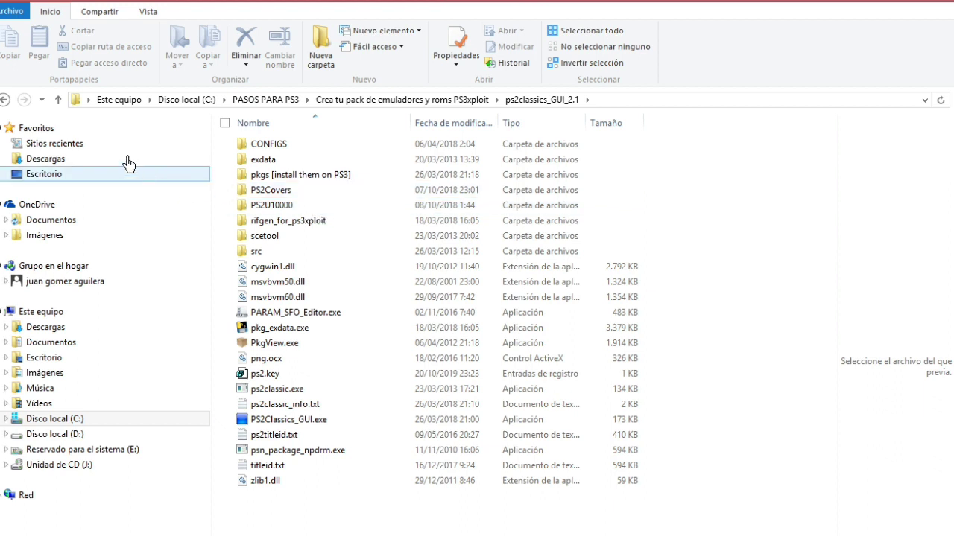
pyautogui.click(5, 99)
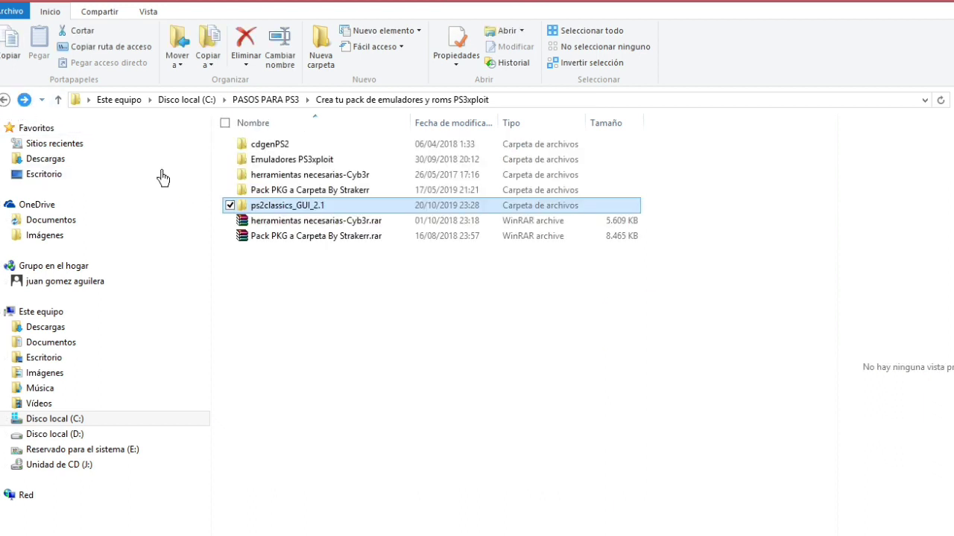
pyautogui.click(369, 373)
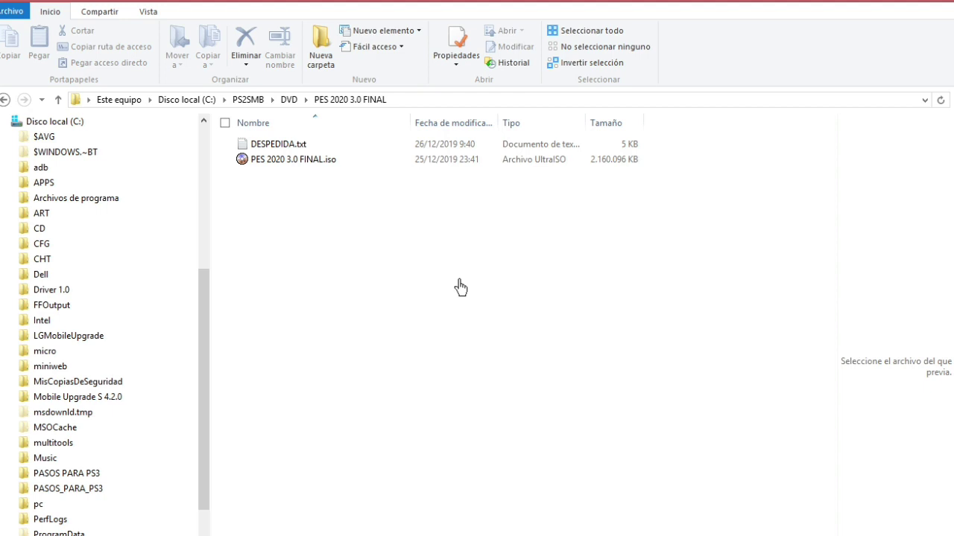
# Open PES 2020 3.0 FINAL.iso in UltraISO and delete all the CL_*.PSS video files from its PSS/EC_ETC folder.
pyautogui.click(309, 161)
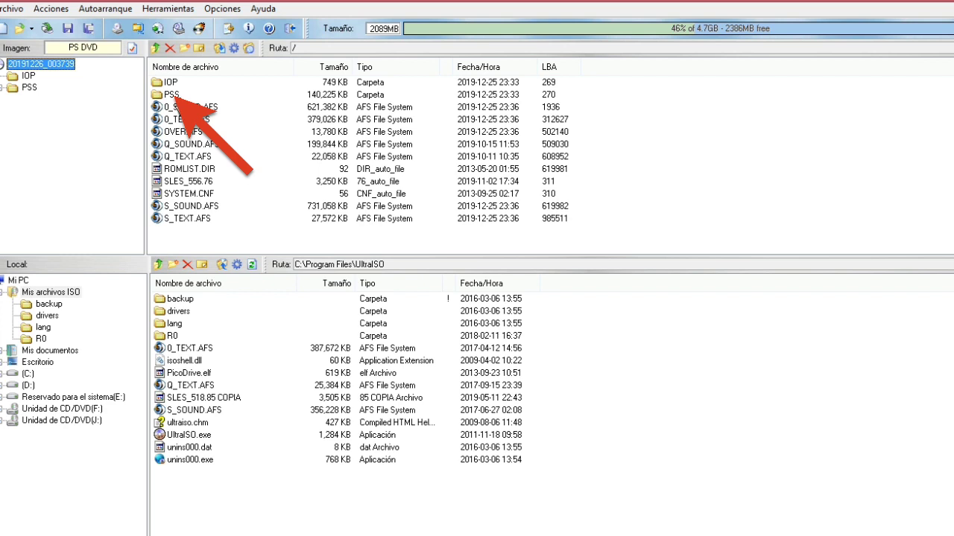
pyautogui.doubleClick(180, 99)
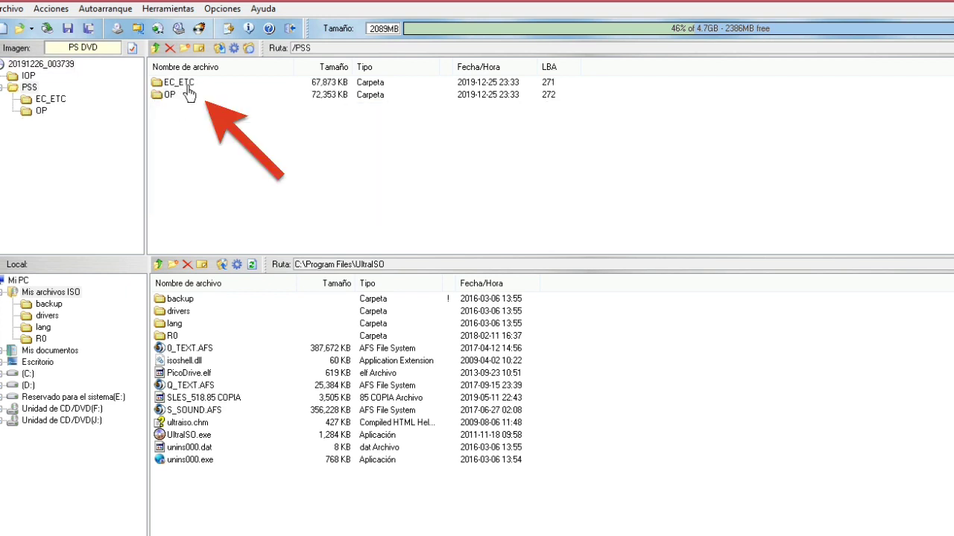
pyautogui.doubleClick(186, 84)
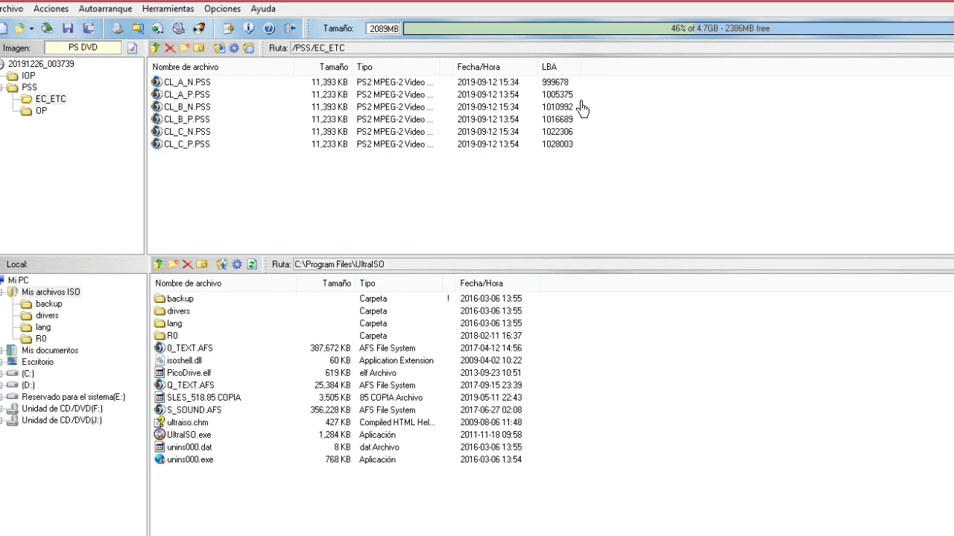
pyautogui.moveTo(582, 77); pyautogui.dragTo(164, 144)
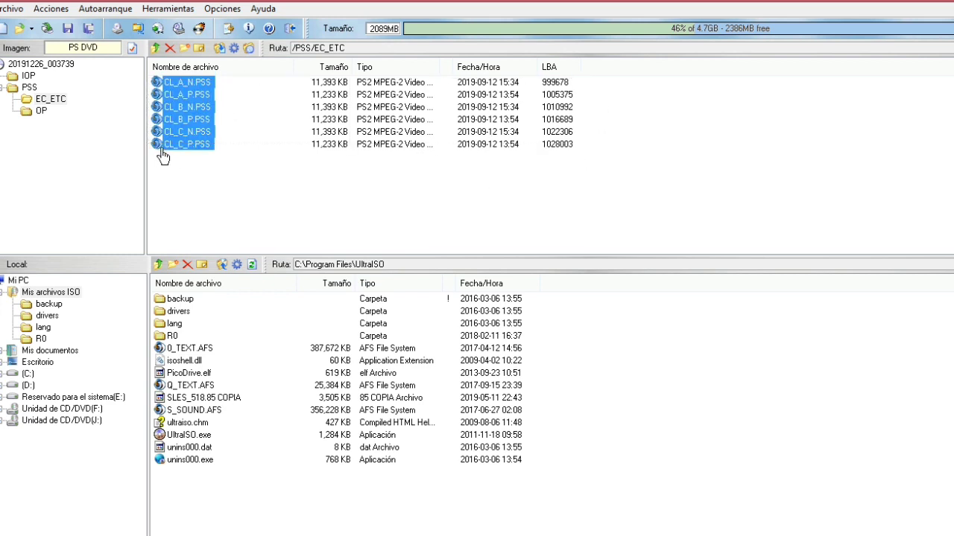
pyautogui.rightClick(183, 125)
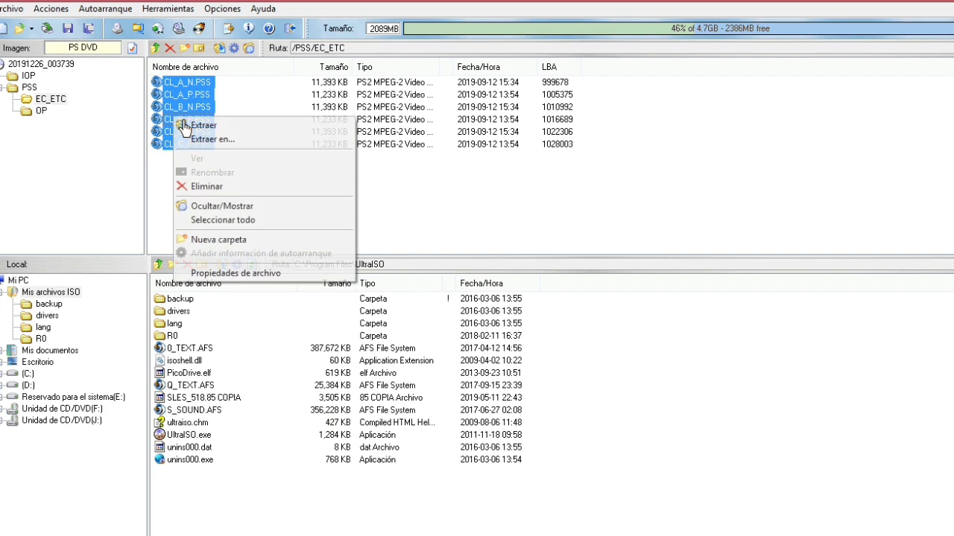
pyautogui.click(213, 188)
# Delete WEPES_N.pss and WEPES_P.pss from the PSS/OP folder of the image.
pyautogui.click(30, 87)
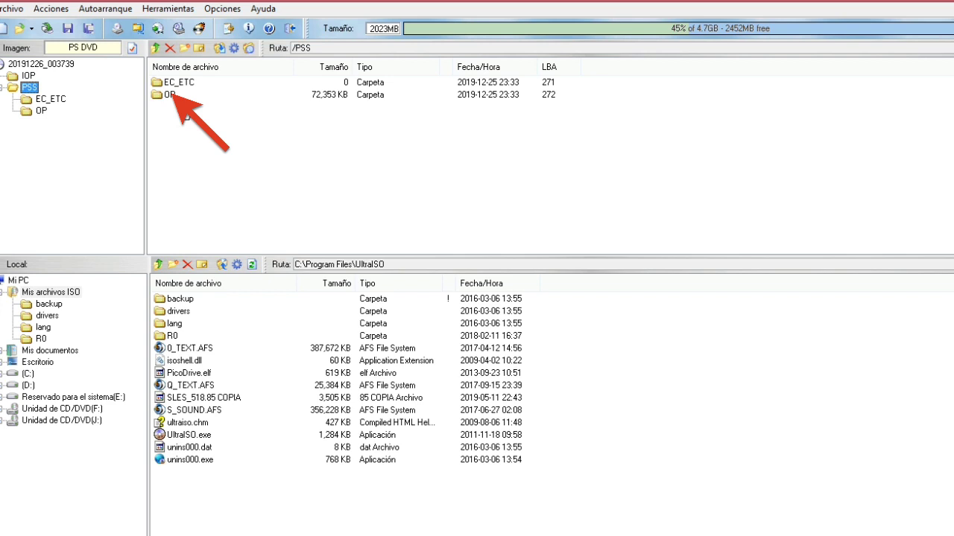
pyautogui.doubleClick(169, 95)
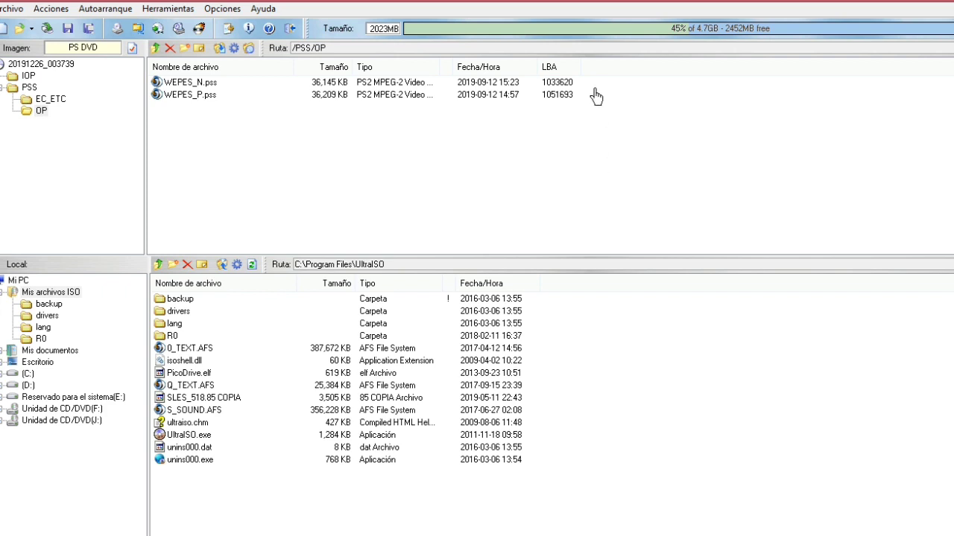
pyautogui.moveTo(585, 80); pyautogui.dragTo(168, 104)
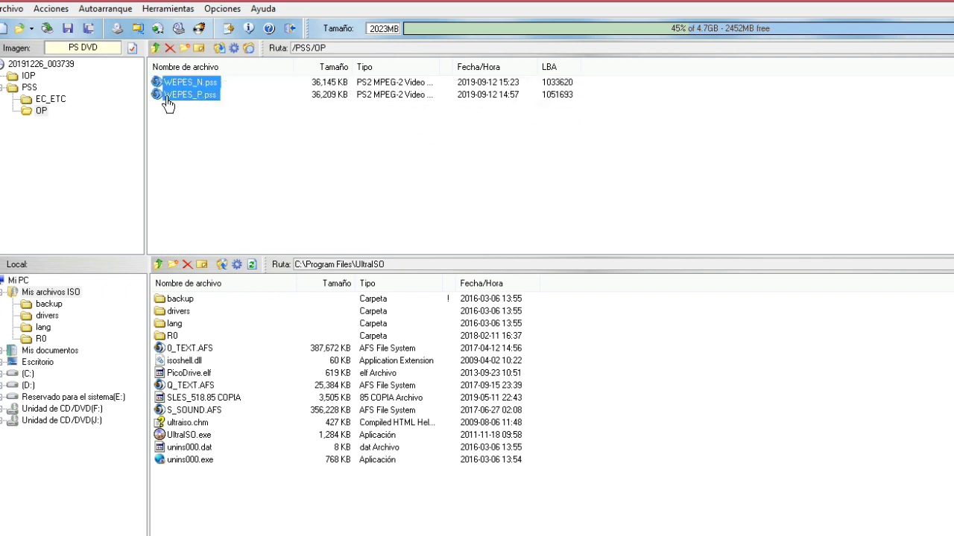
pyautogui.rightClick(186, 107)
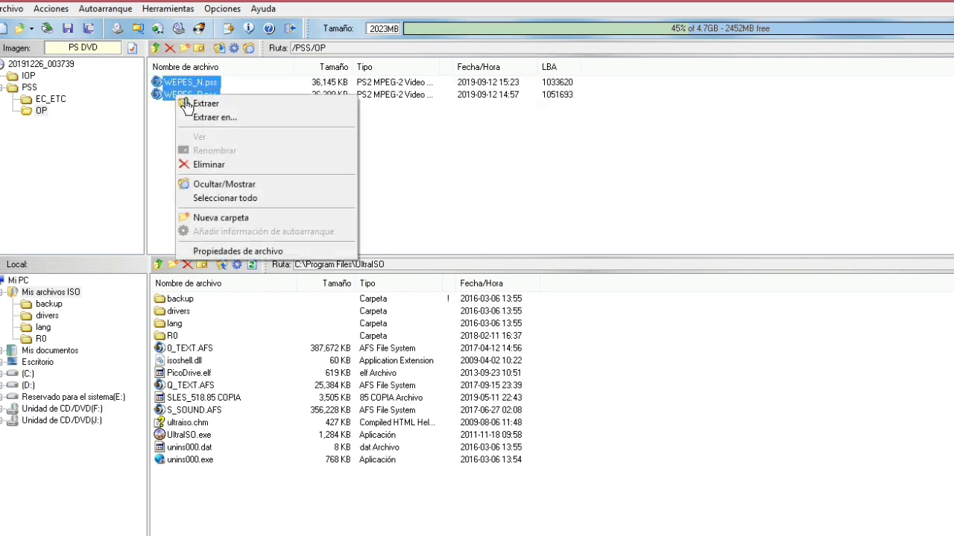
pyautogui.click(208, 169)
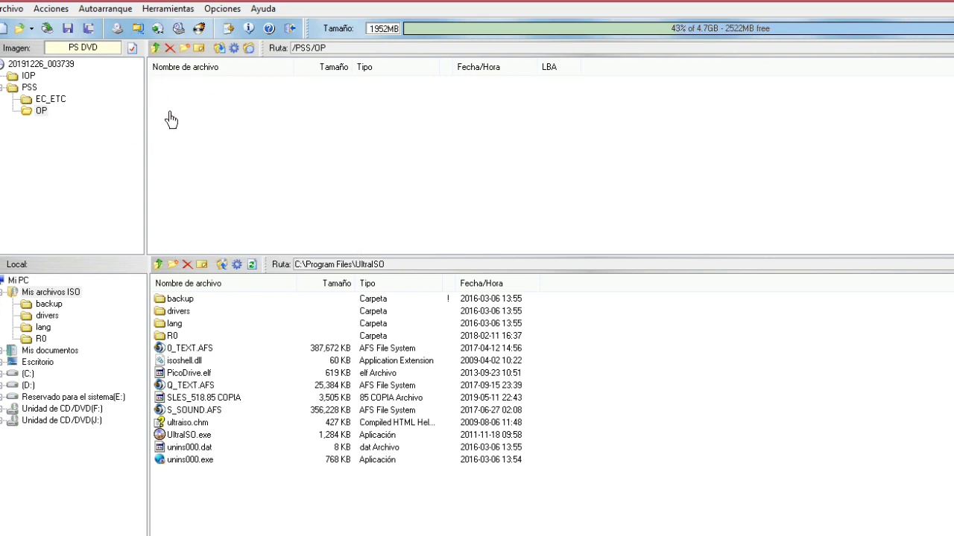
# Return to the root of the image and save the modified ISO under its existing name.
pyautogui.click(24, 69)
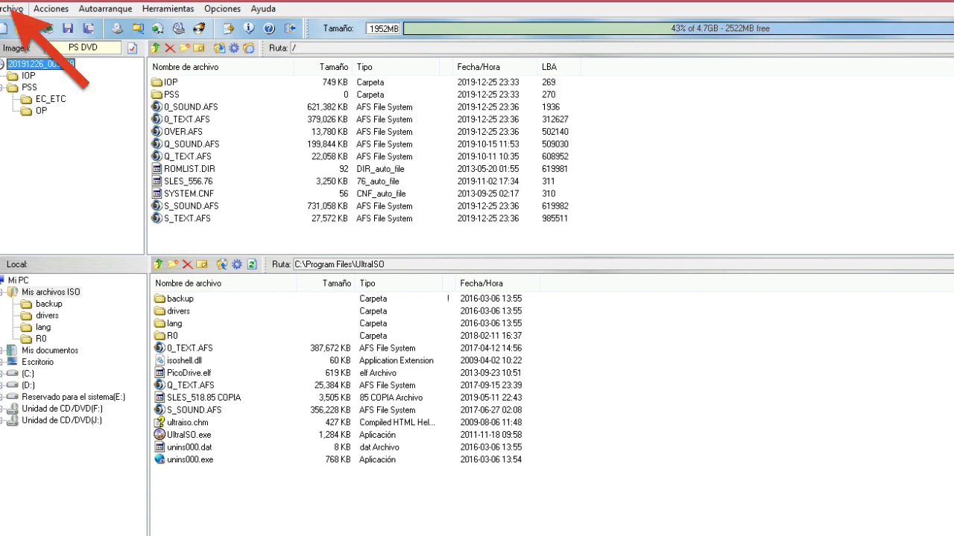
pyautogui.click(12, 8)
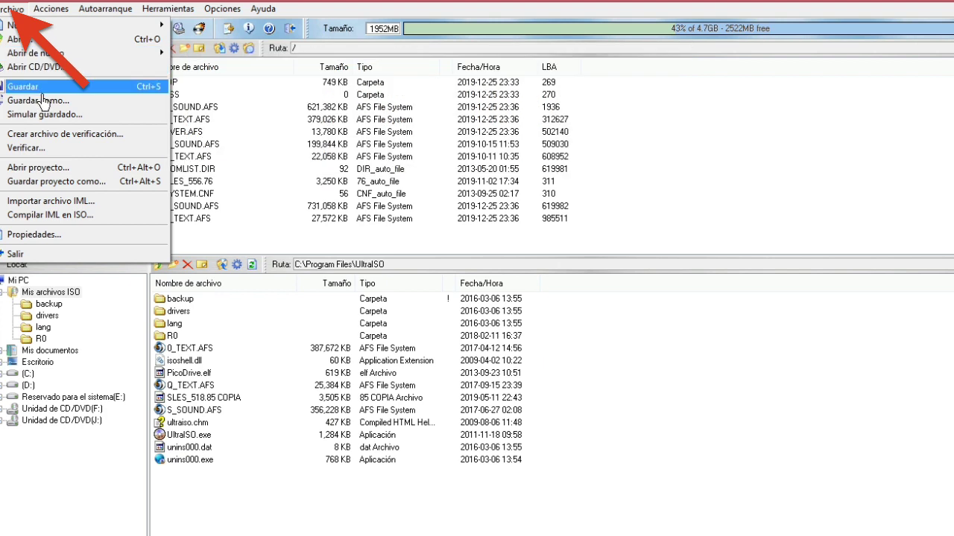
pyautogui.click(37, 88)
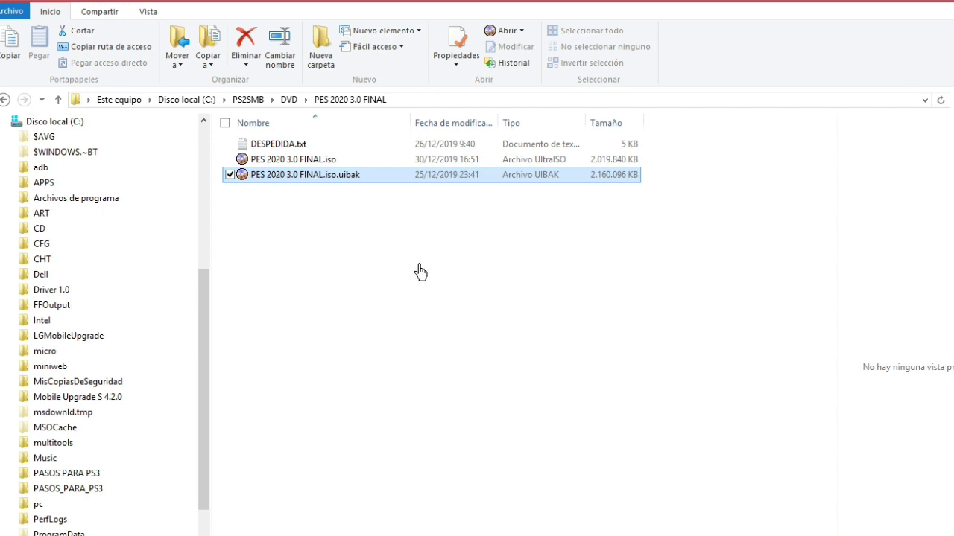
# Compare PES 2020 3.0 FINAL.iso with the backup file PES 2020 3.0 FINAL.iso.uibak in the file explorer.
pyautogui.click(330, 165)
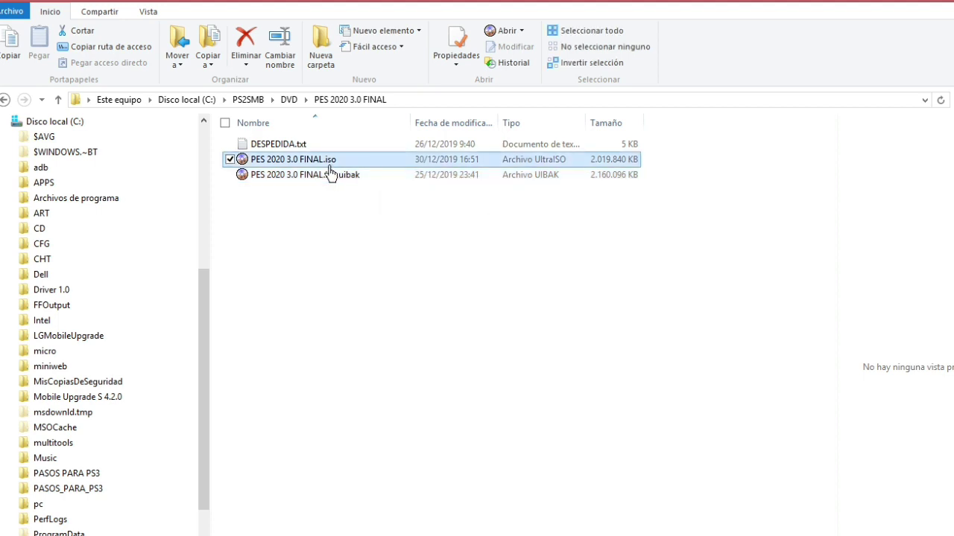
pyautogui.click(328, 180)
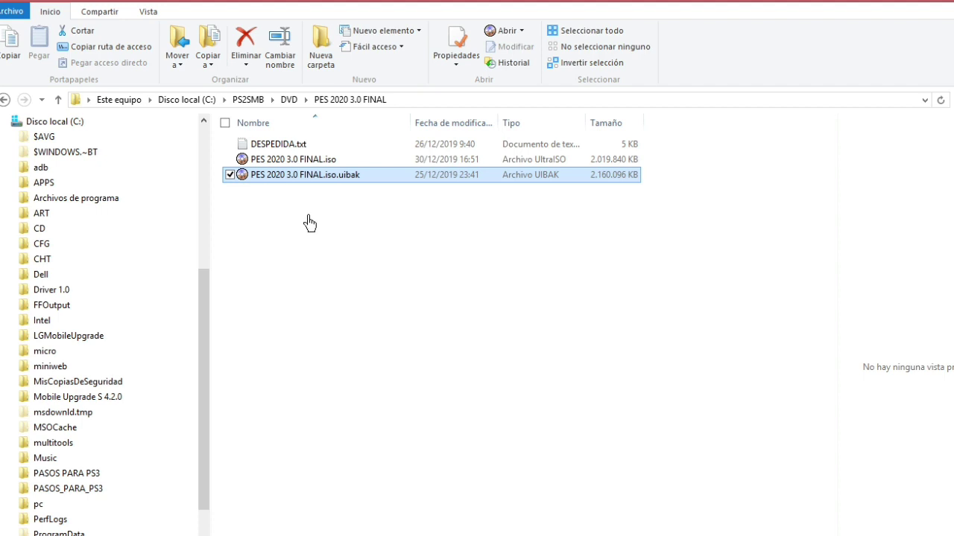
pyautogui.click(301, 162)
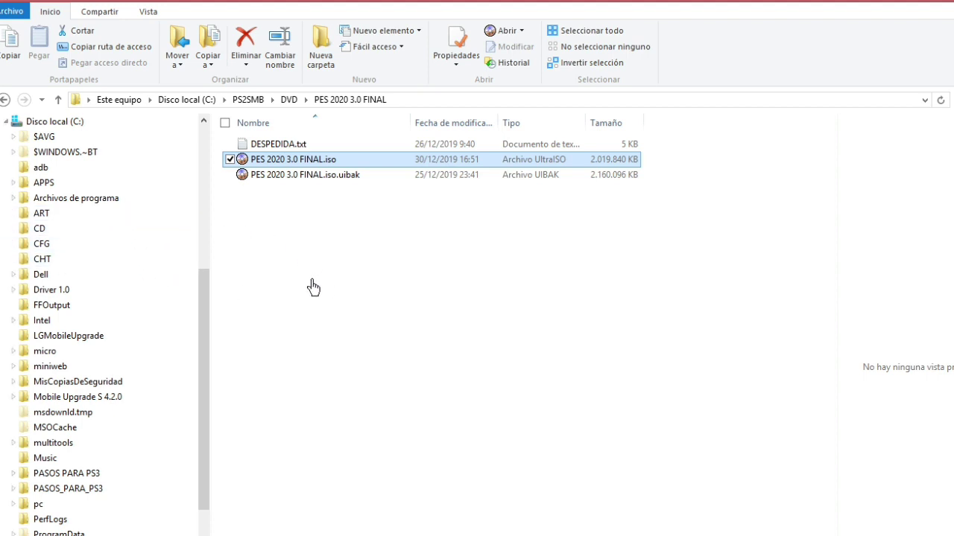
# Switch to the PS3xploit pack's explorer window and launch PS2Classics_GUI.exe from ps2classics_GUI_2.1, allowing it to run.
pyautogui.moveTo(21, 369)
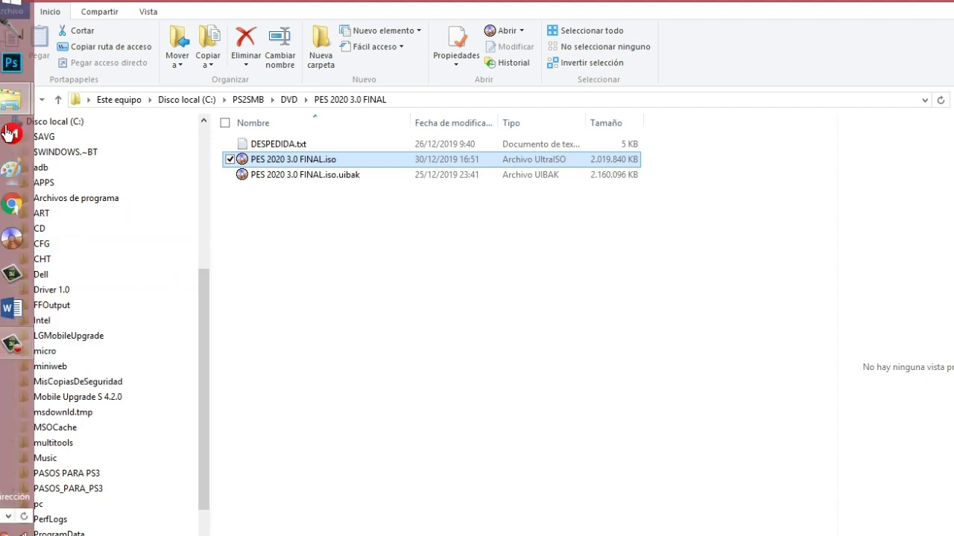
pyautogui.moveTo(23, 100)
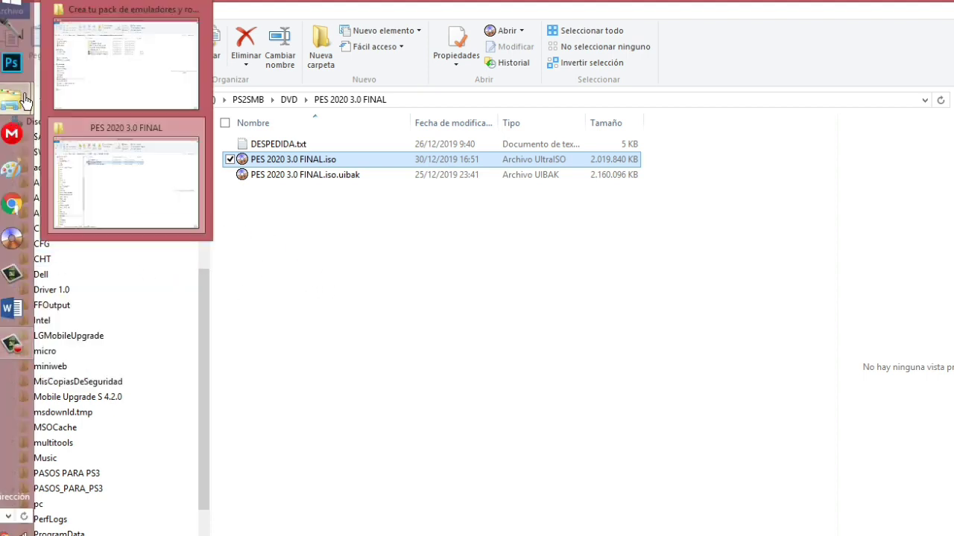
pyautogui.click(128, 84)
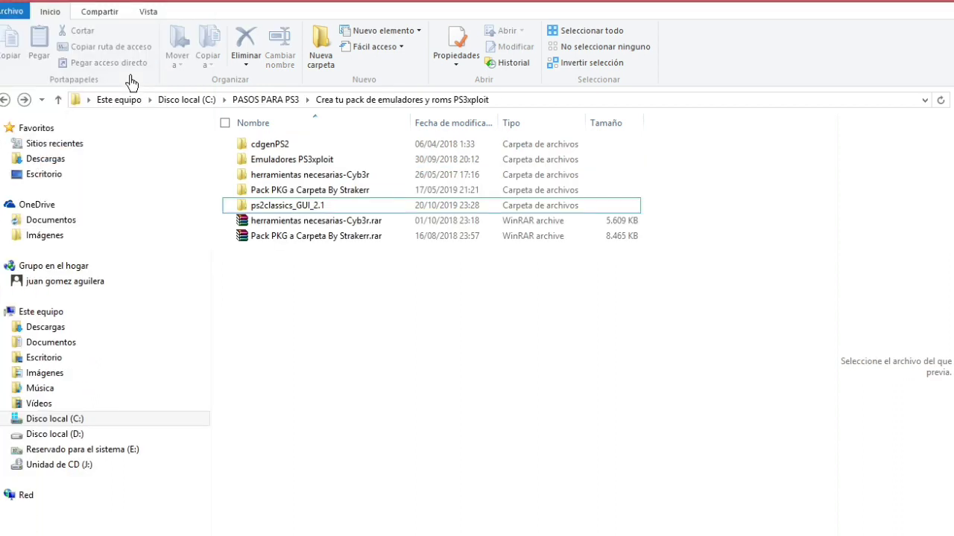
pyautogui.doubleClick(332, 215)
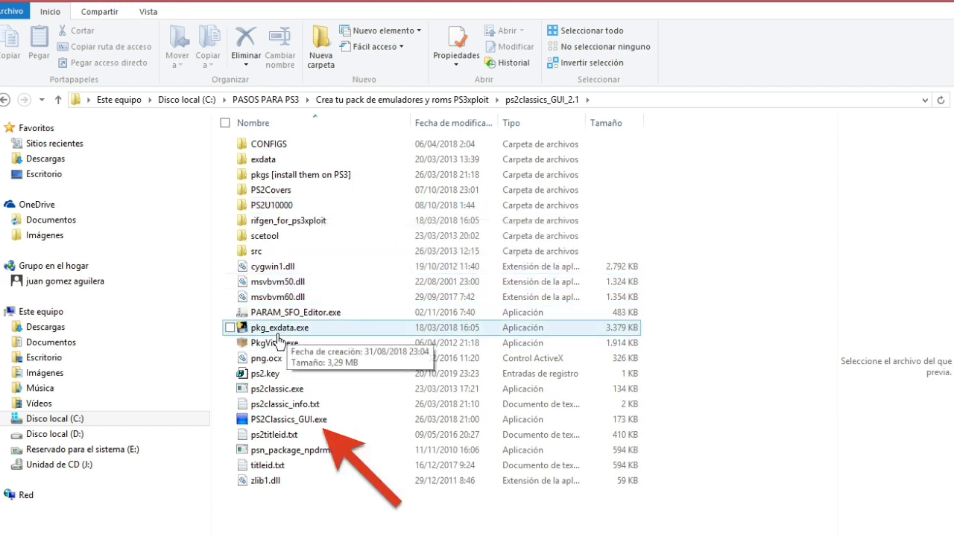
pyautogui.doubleClick(322, 425)
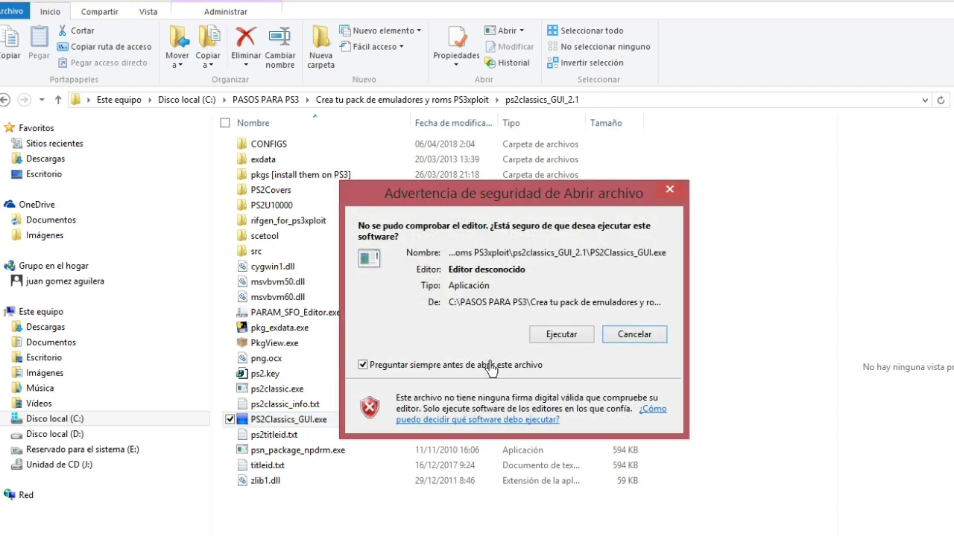
pyautogui.click(570, 337)
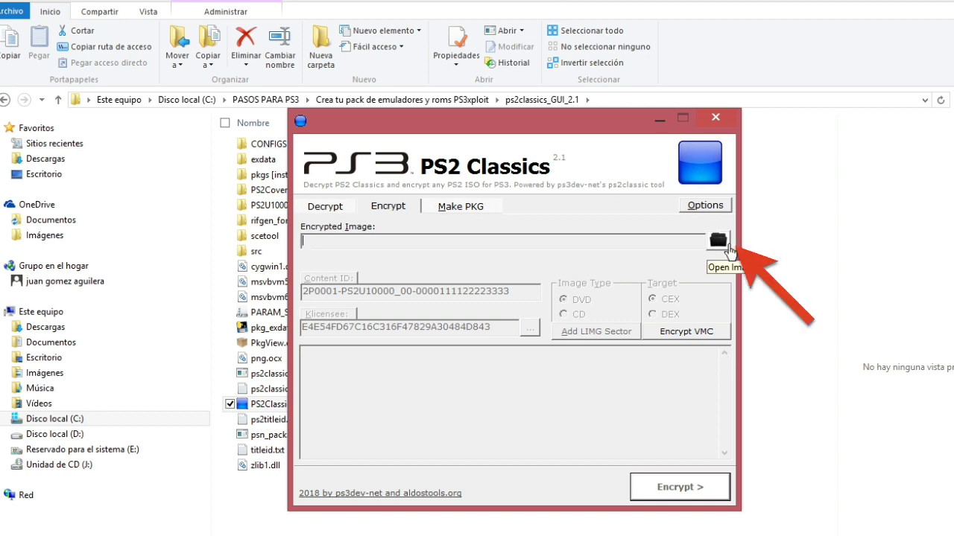
# Load PES 2020 3.0 FINAL.iso from the PES 2020 3.0 FINAL folder in PS2SMB/DVD as the image to encrypt.
pyautogui.click(726, 247)
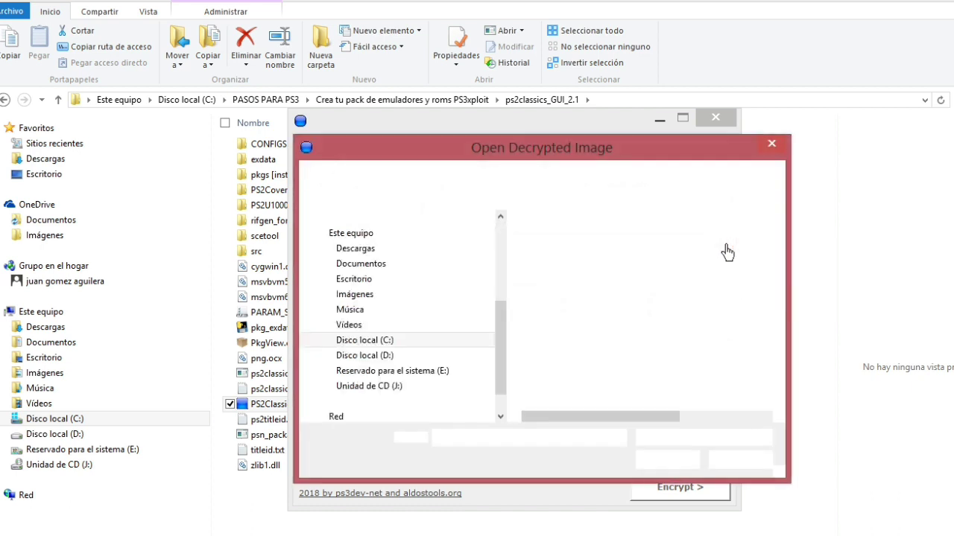
pyautogui.scroll(-1, 504, 319)
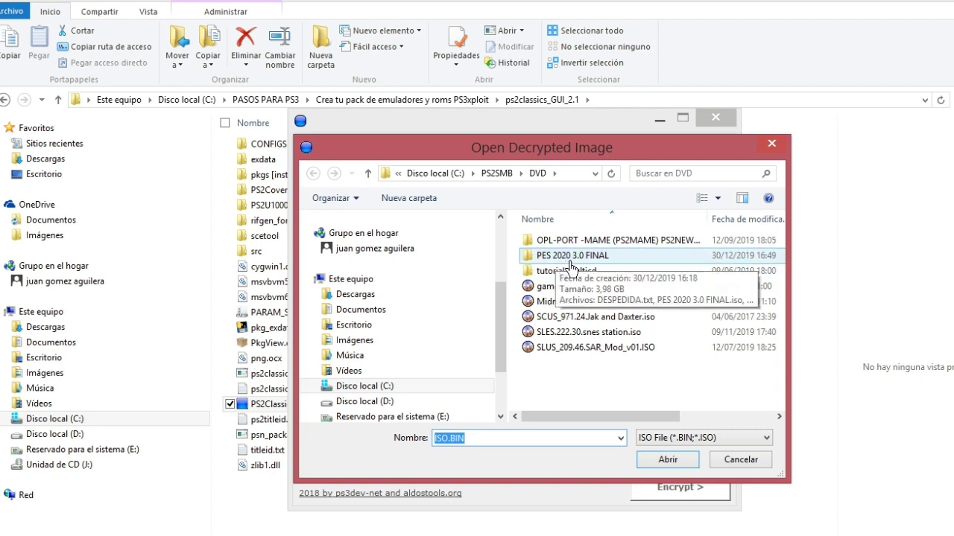
pyautogui.doubleClick(570, 255)
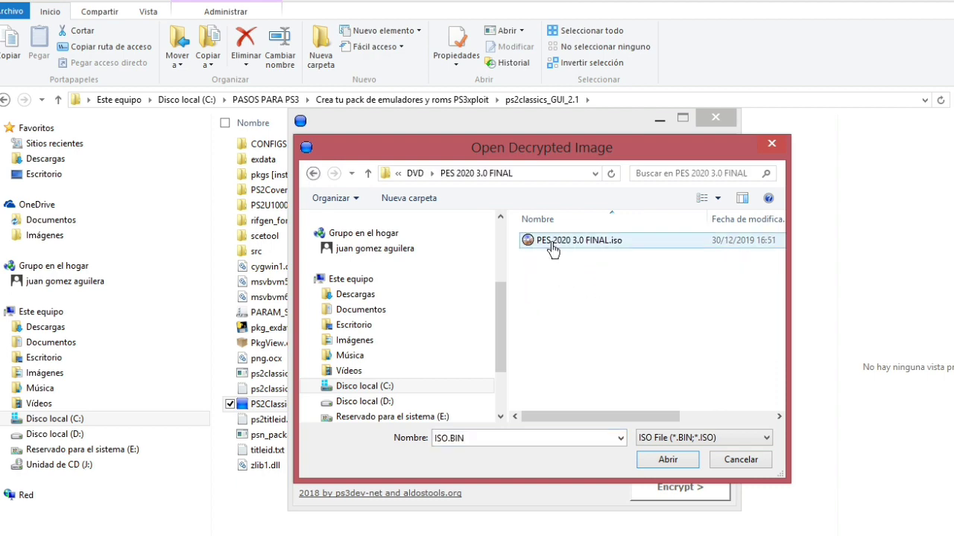
pyautogui.click(568, 241)
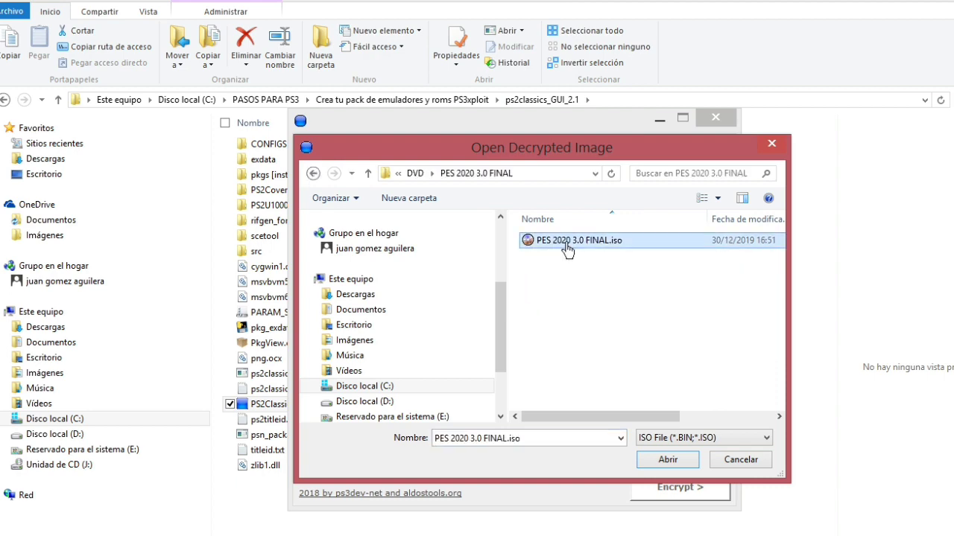
pyautogui.click(675, 462)
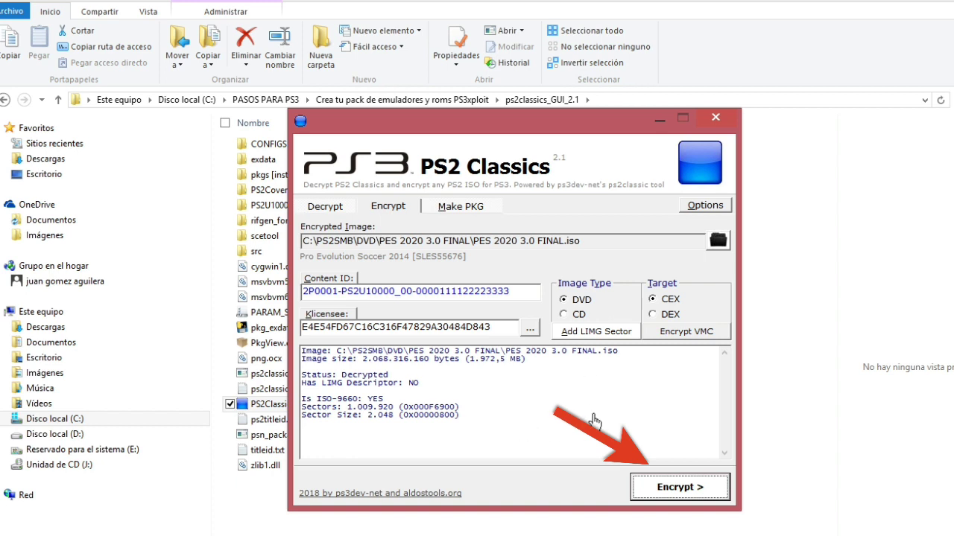
# Encrypt the loaded image with the LIMG segment appended to its end, and dismiss the completion message.
pyautogui.click(687, 492)
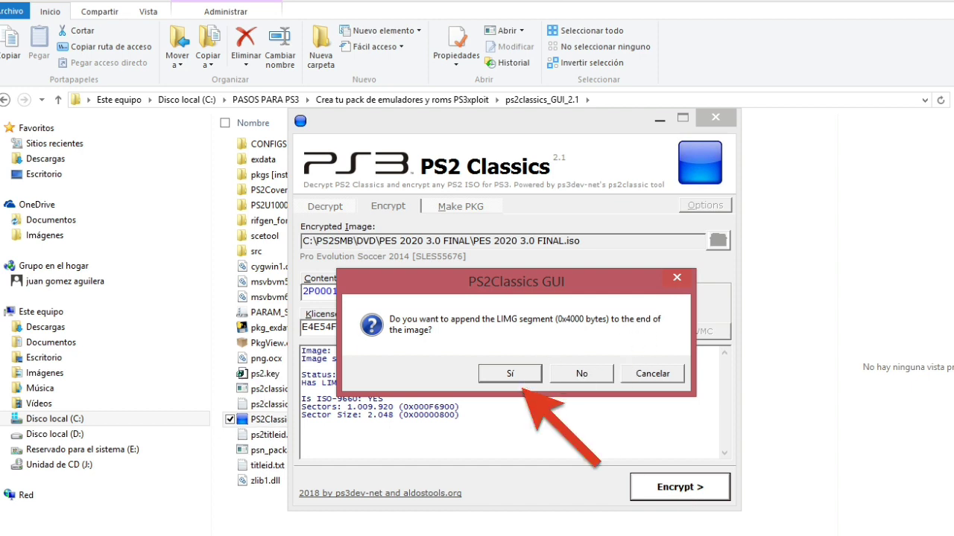
pyautogui.click(515, 385)
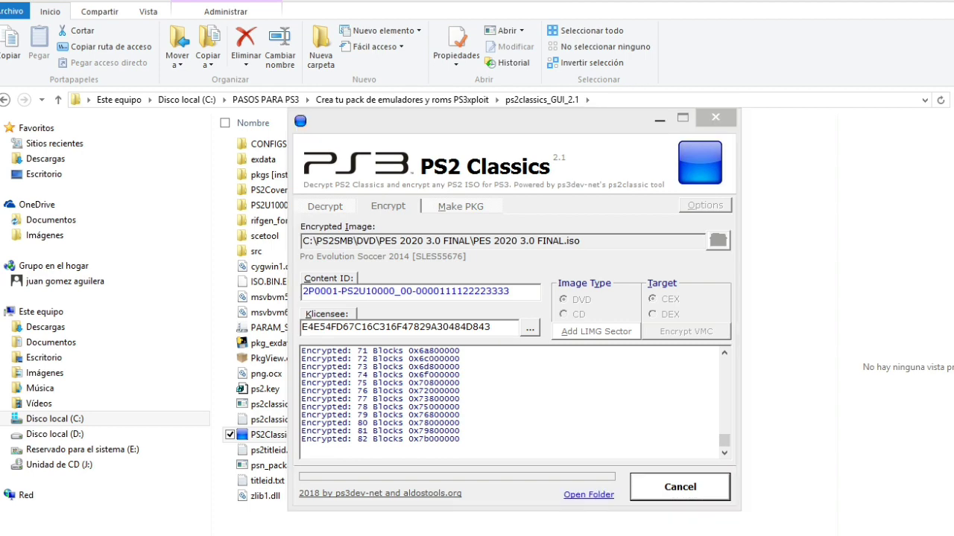
pyautogui.click(667, 459)
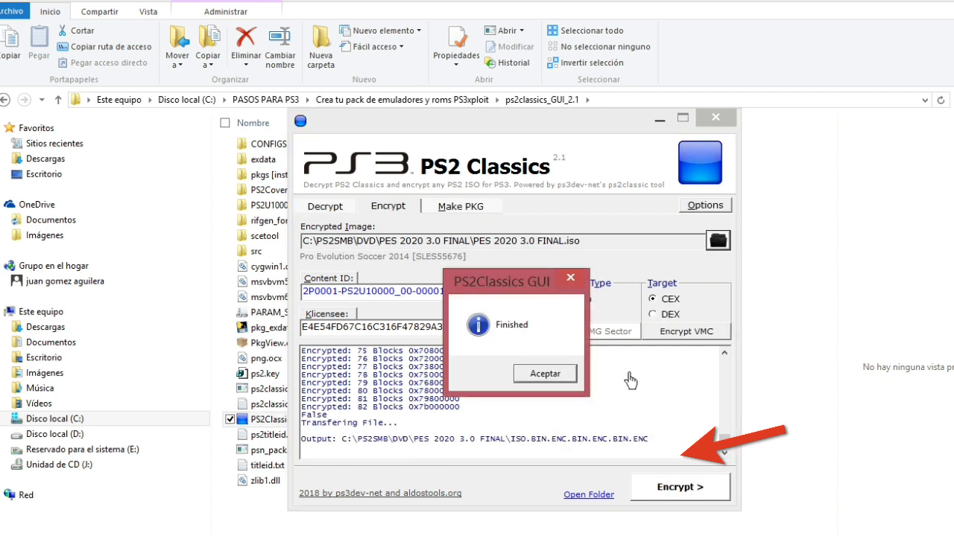
pyautogui.click(546, 375)
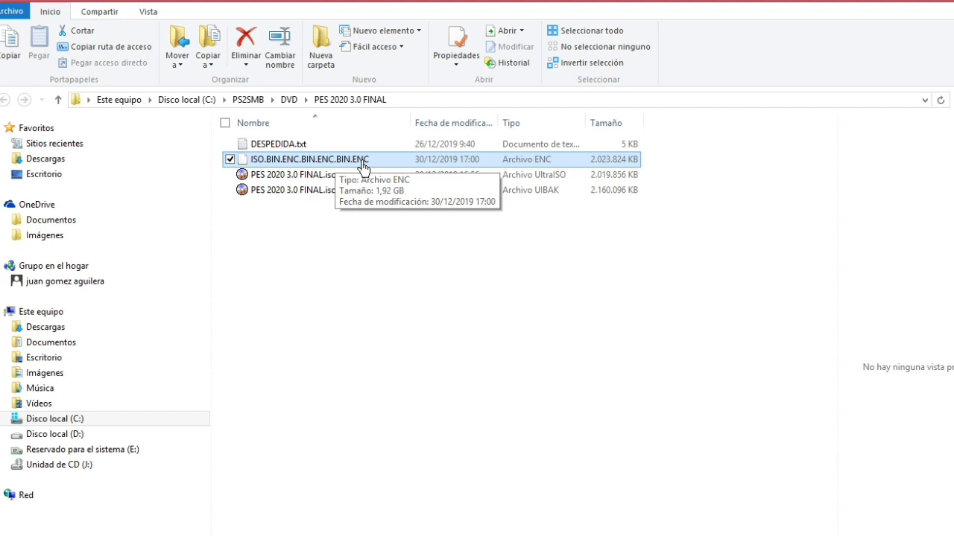
# Copy the base name "PES 2020 3.0 FINAL" from the ISO file's name in the PES 2020 3.0 FINAL folder.
pyautogui.click(312, 176)
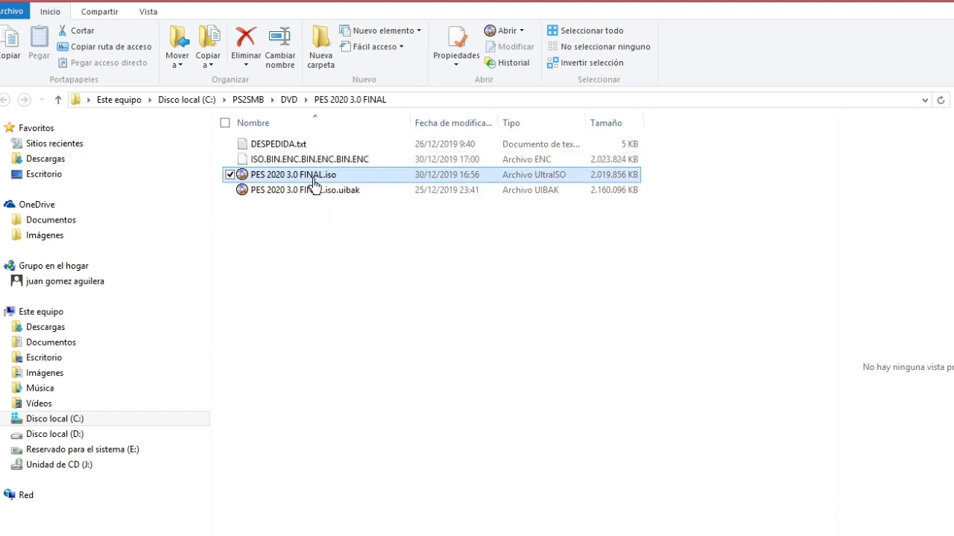
pyautogui.rightClick(313, 181)
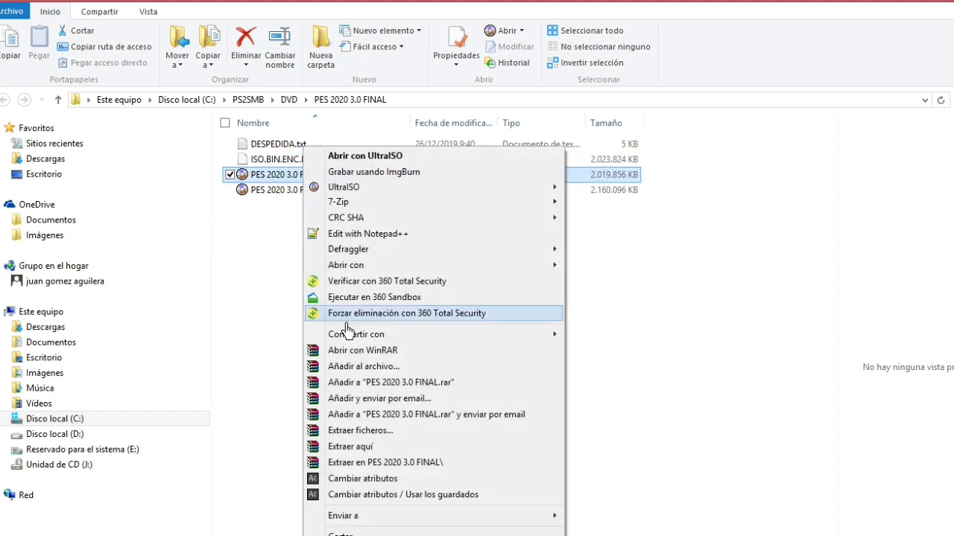
pyautogui.press('m')
pyautogui.hotkey('ctrl', 'c')
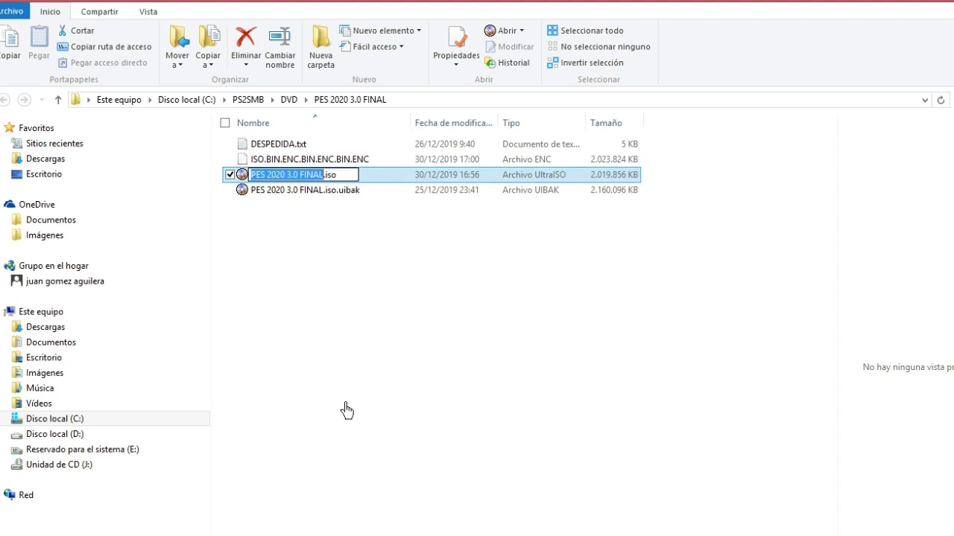
pyautogui.rightClick(302, 181)
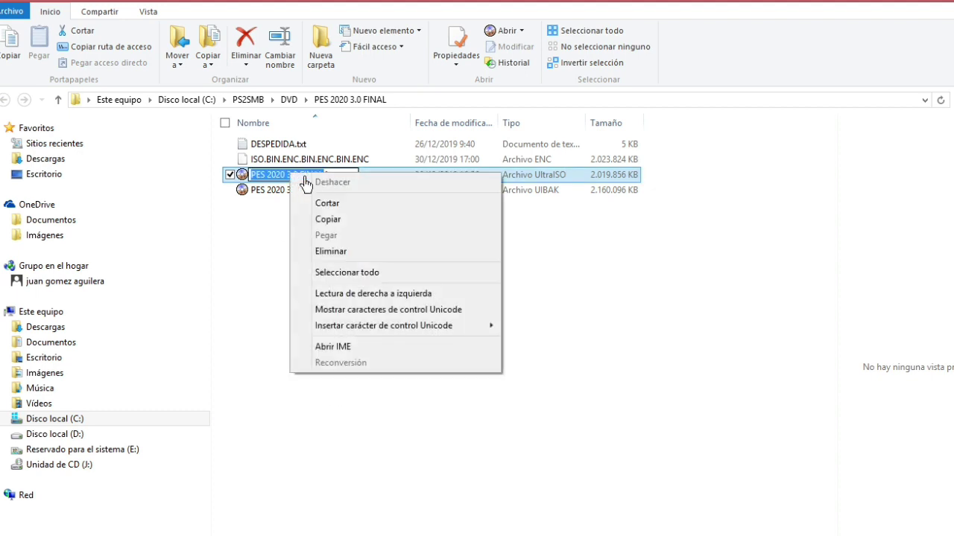
pyautogui.click(339, 218)
# Rename the encrypted ENC file as PES 2020 3.0 FINAL.BIN.ENC using the copied name.
pyautogui.hotkey('shift', 'Tab')
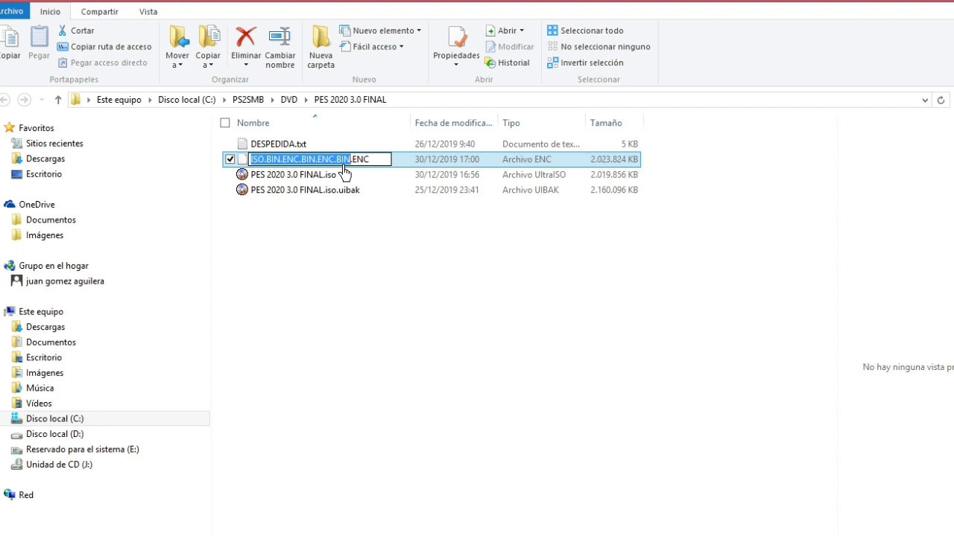
pyautogui.click(343, 163)
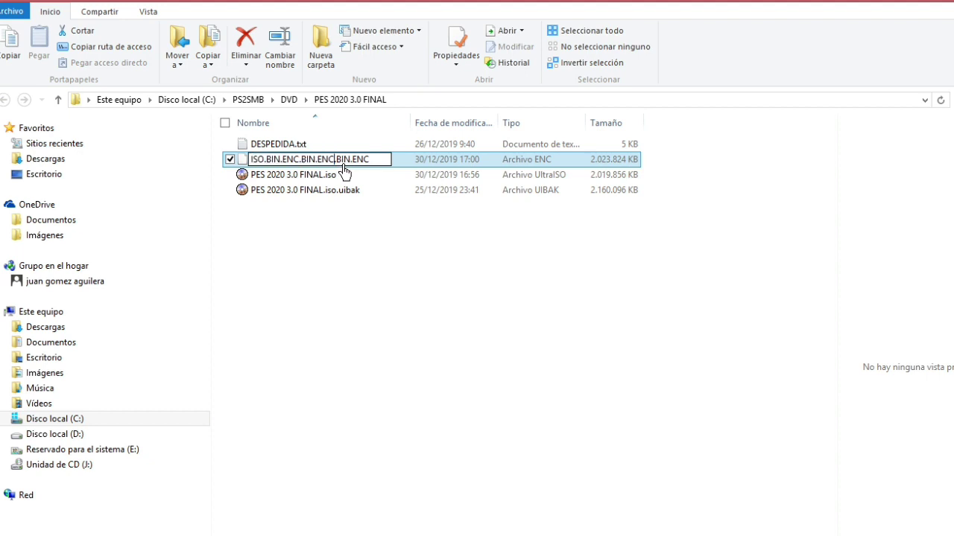
pyautogui.moveTo(344, 166); pyautogui.dragTo(252, 165)
pyautogui.rightClick(267, 166)
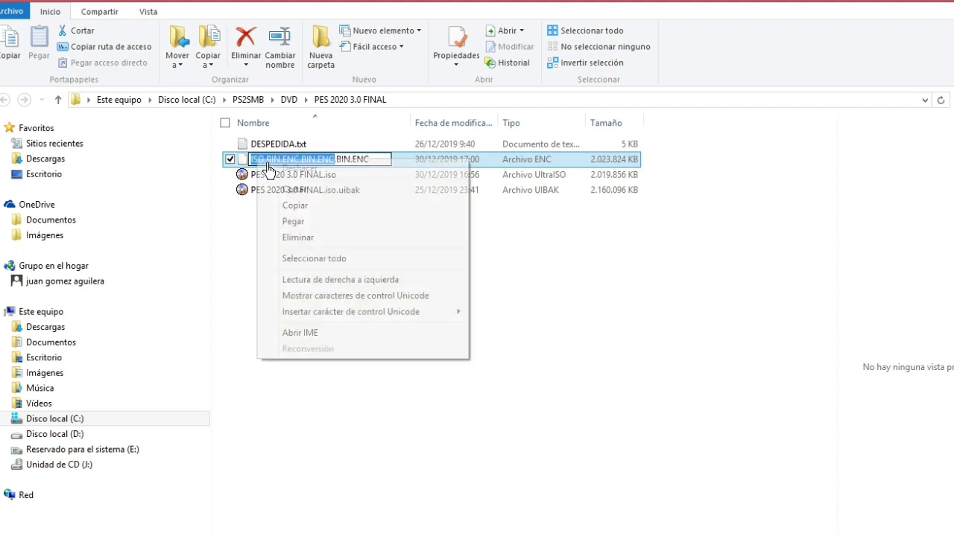
pyautogui.click(298, 221)
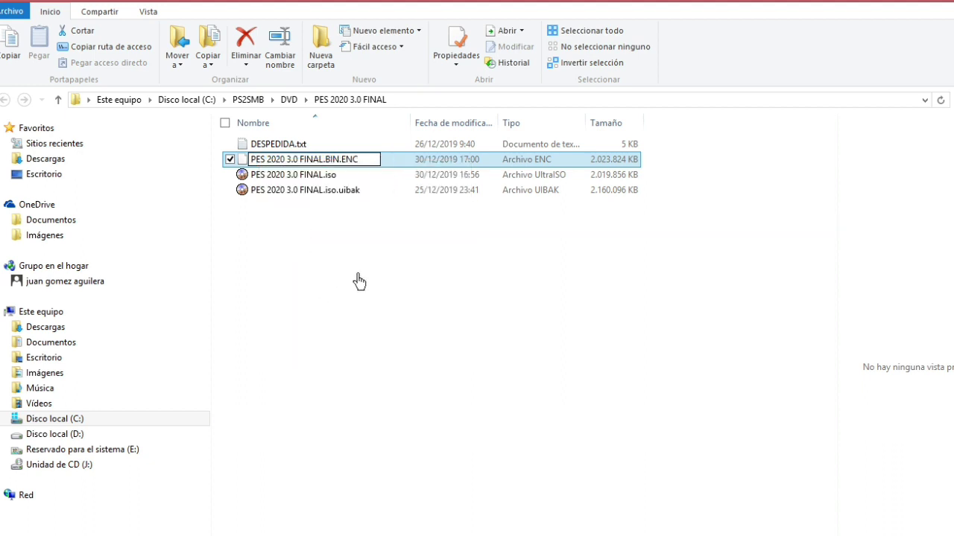
pyautogui.click(410, 277)
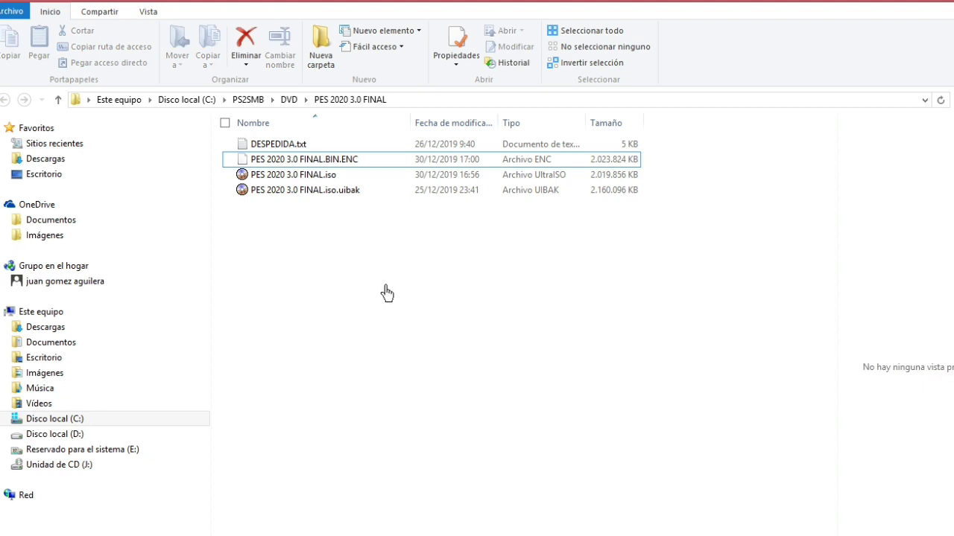
pyautogui.click(290, 160)
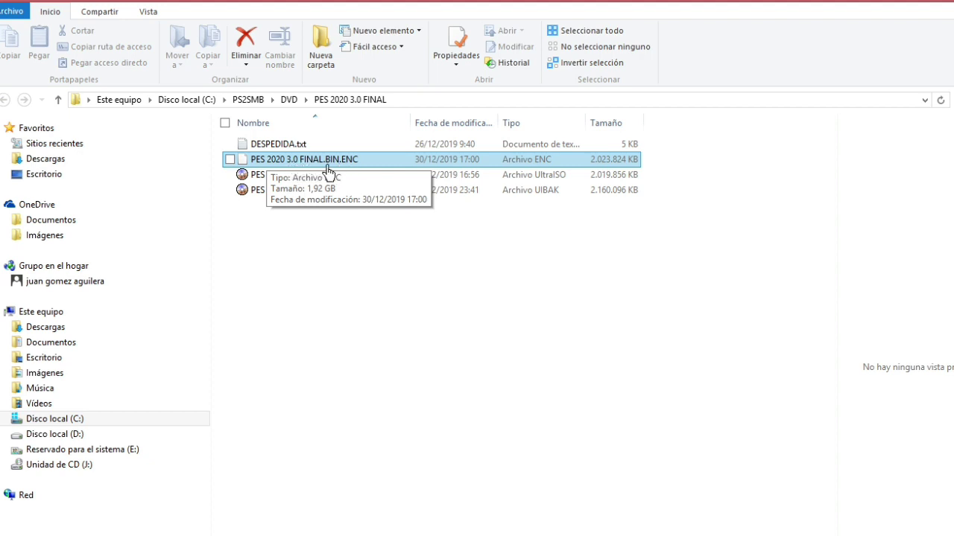
pyautogui.click(444, 368)
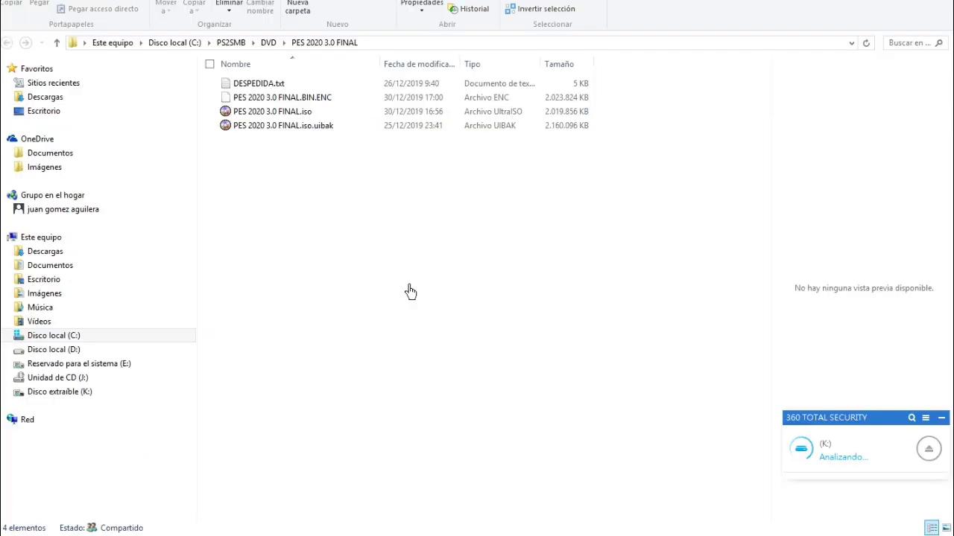
# Copy PES 2020 3.0 FINAL.BIN.ENC to the clipboard and open the removable disk K:.
pyautogui.rightClick(302, 107)
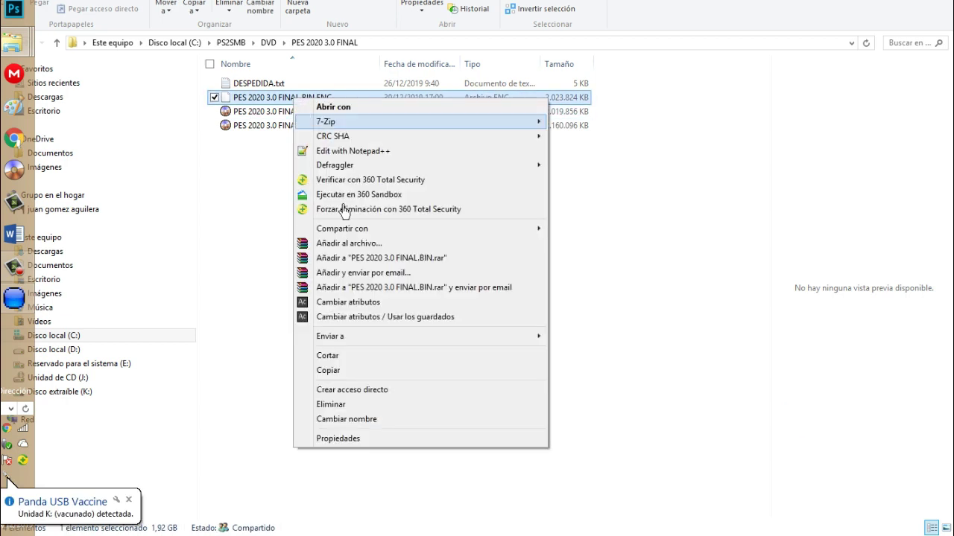
pyautogui.click(353, 373)
pyautogui.click(105, 397)
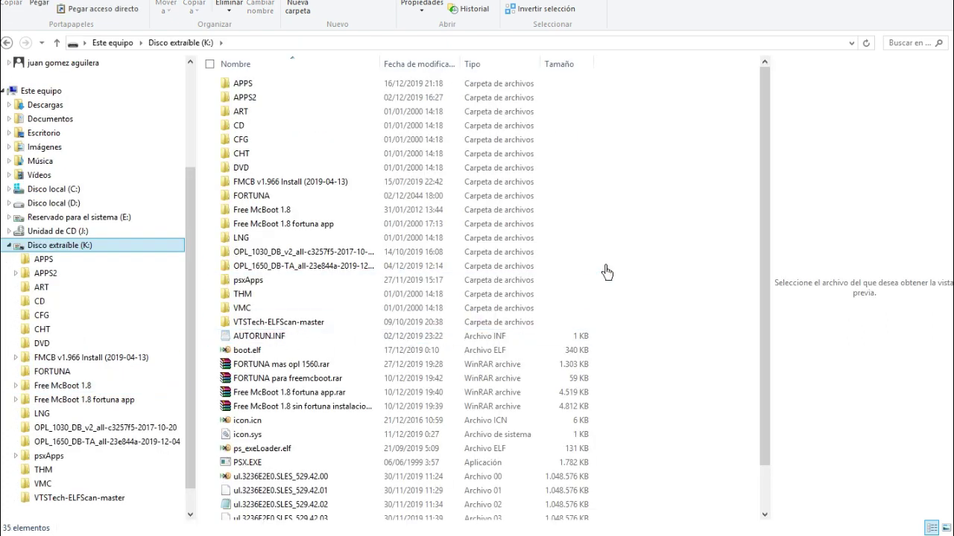
# Create a new folder named PS2ISO in the root of removable disk K:.
pyautogui.rightClick(633, 133)
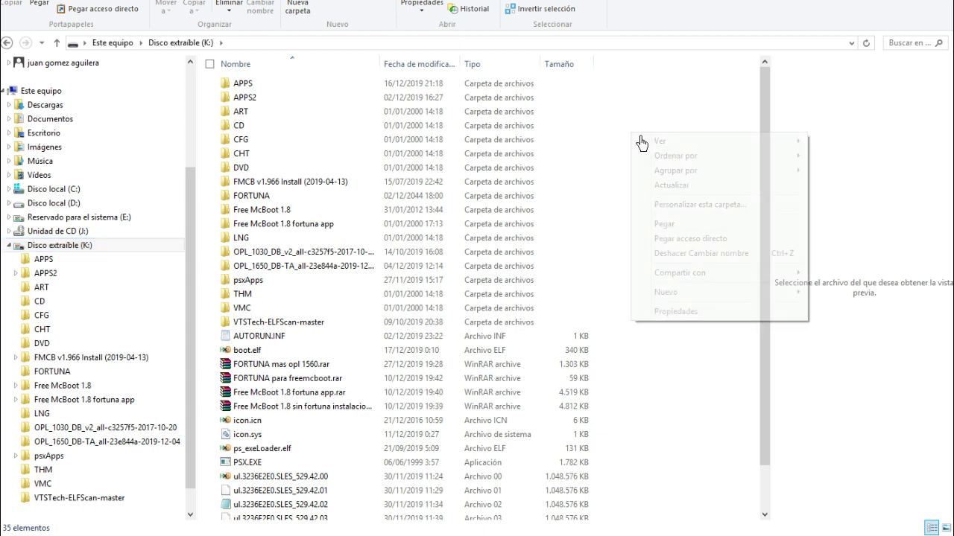
pyautogui.moveTo(658, 298)
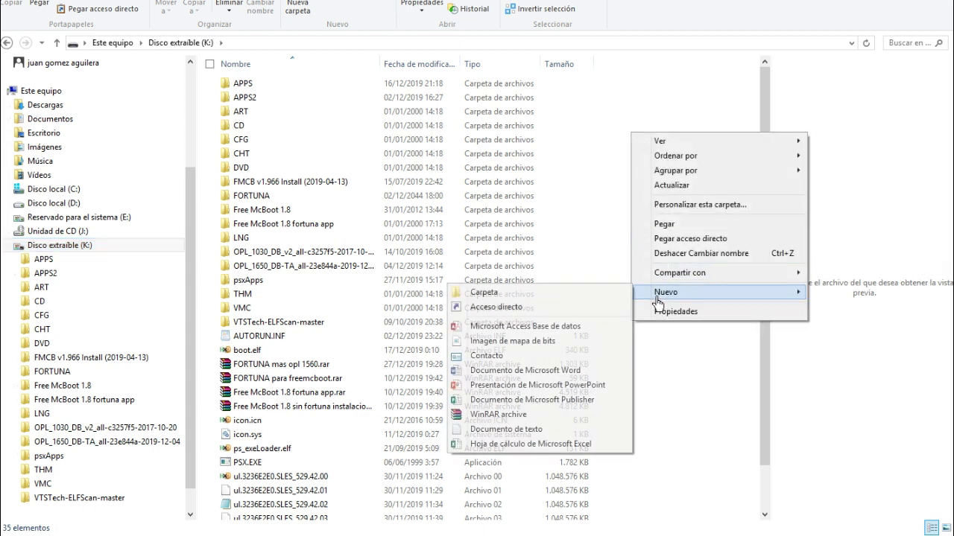
pyautogui.click(521, 299)
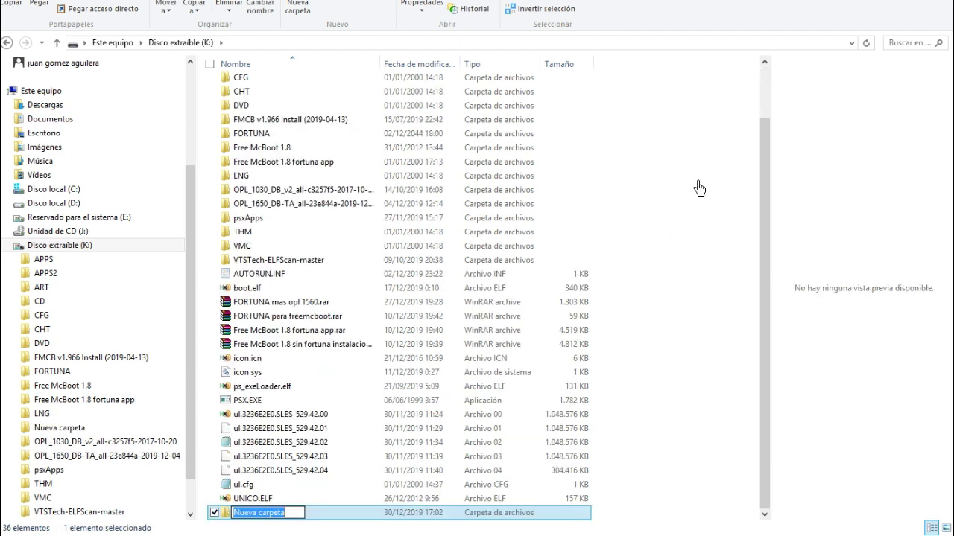
pyautogui.write('PS2ISO')
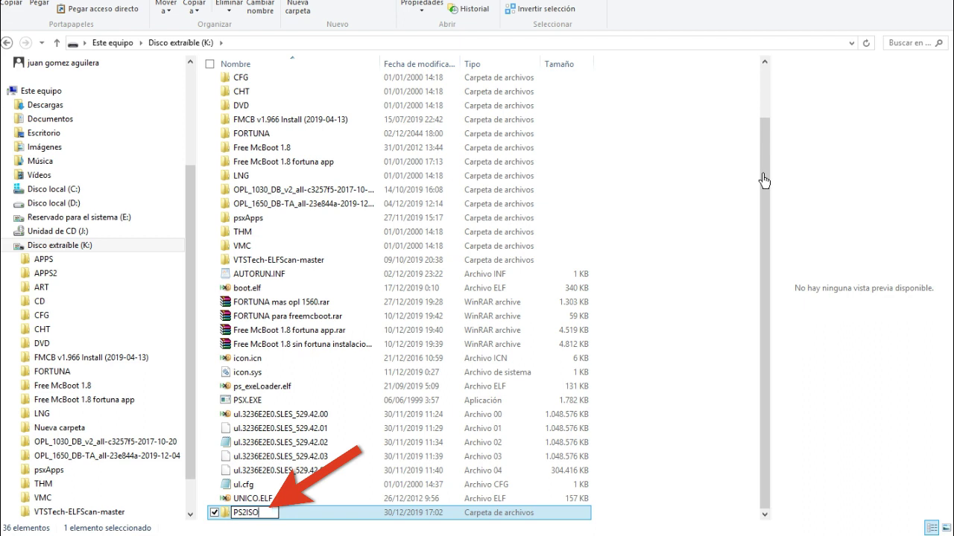
pyautogui.click(697, 247)
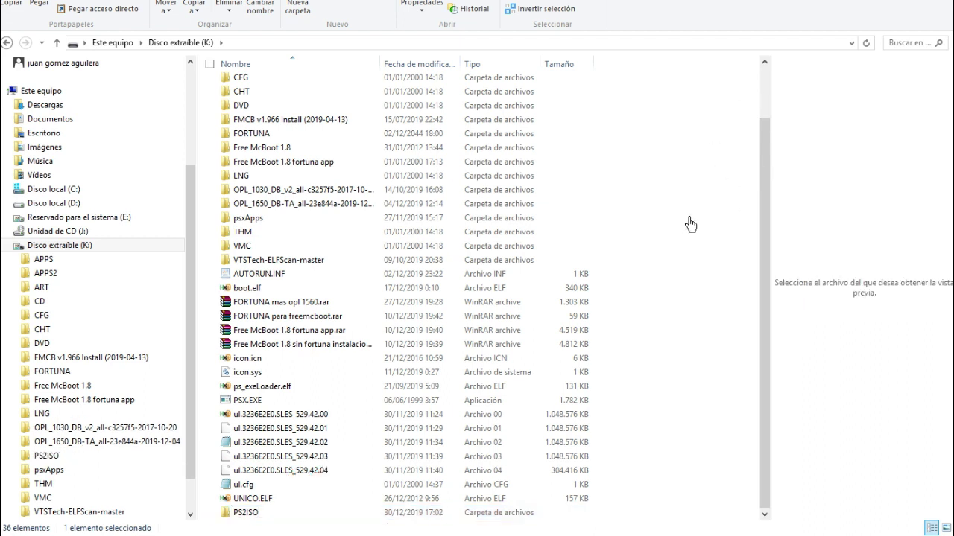
# Paste the encrypted file into the PS2ISO folder on K: and bring up the copy progress window.
pyautogui.click(262, 516)
pyautogui.doubleClick(262, 517)
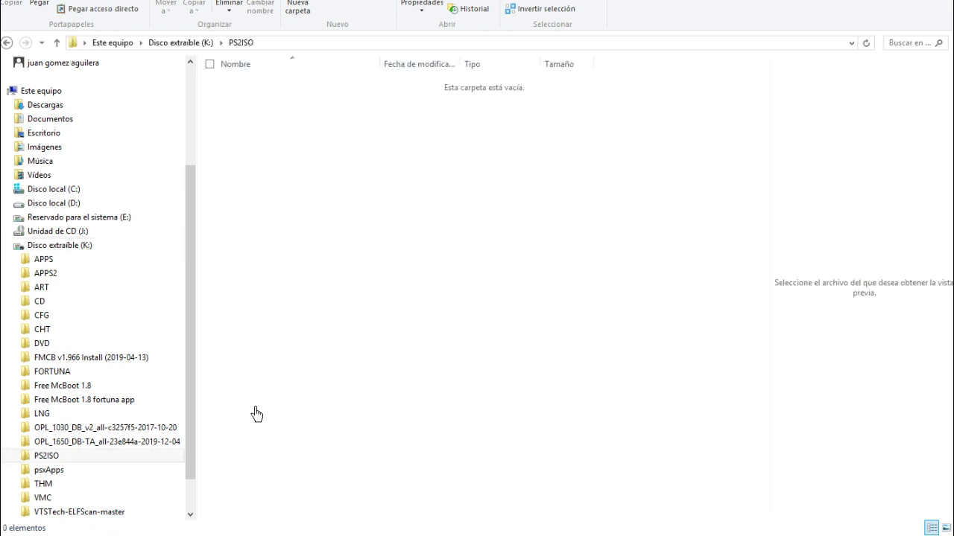
pyautogui.rightClick(302, 157)
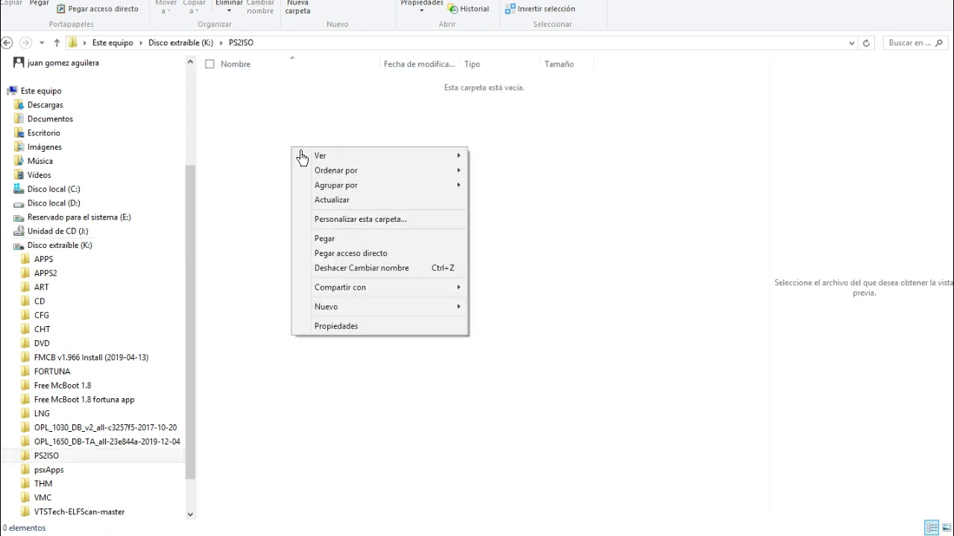
pyautogui.click(321, 243)
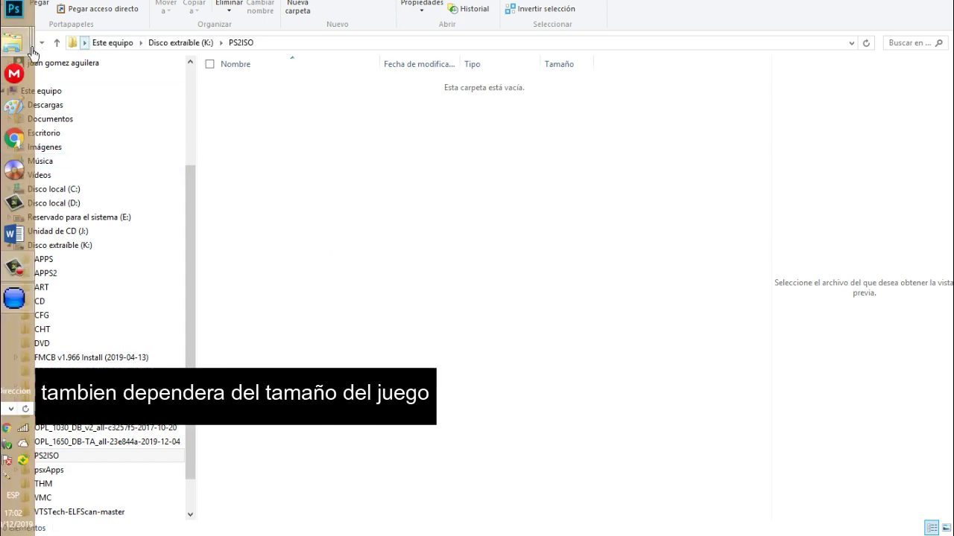
pyautogui.moveTo(14, 56)
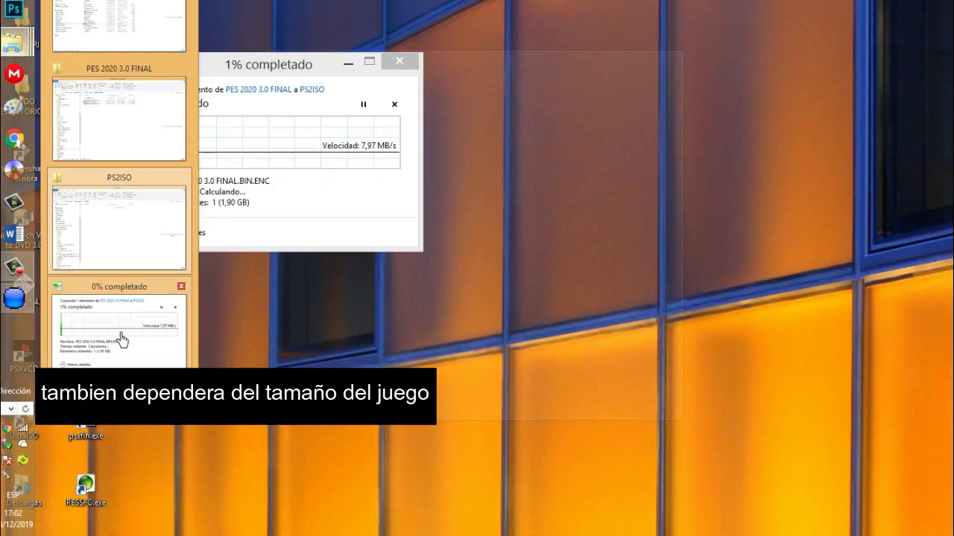
pyautogui.click(121, 337)
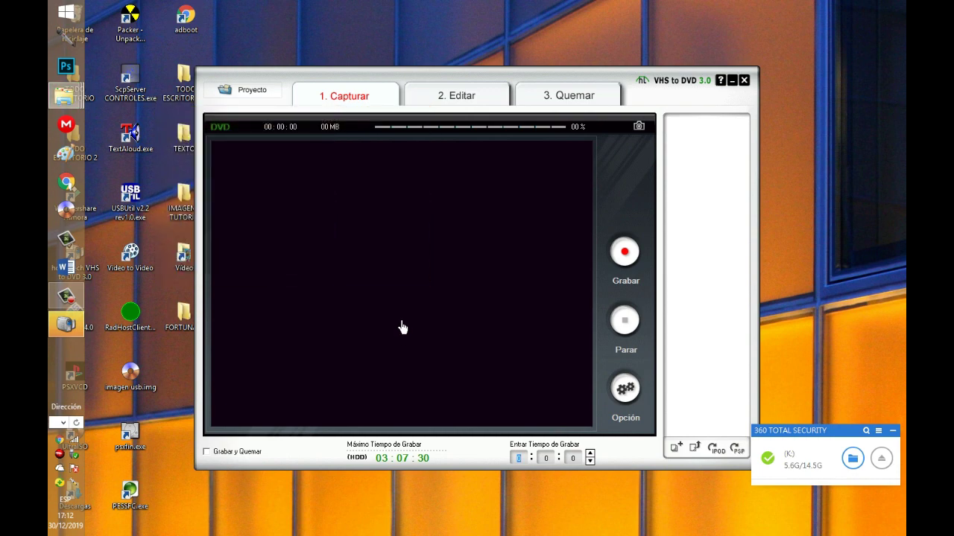
# Switch back to the PS2ISO explorer window and check the folder for the copied encrypted file.
pyautogui.moveTo(66, 97)
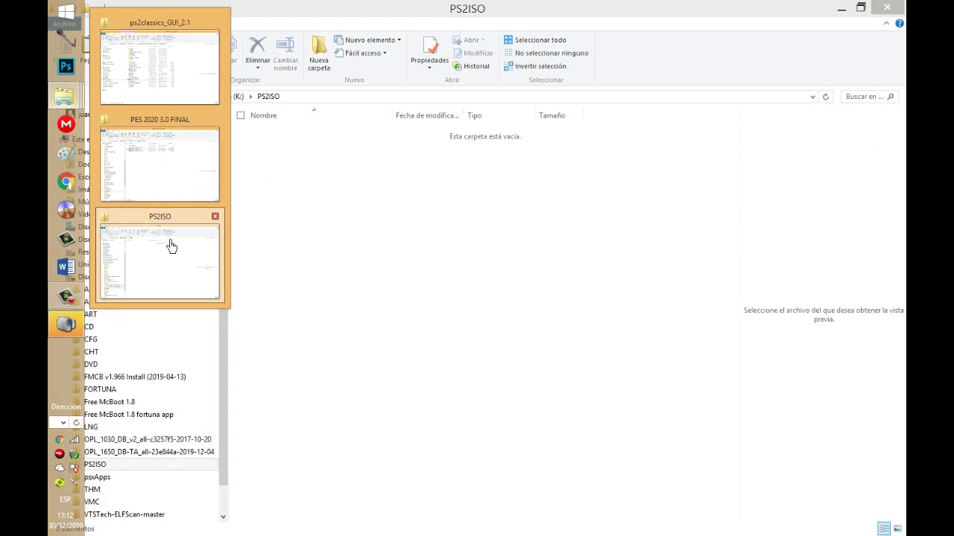
pyautogui.click(172, 245)
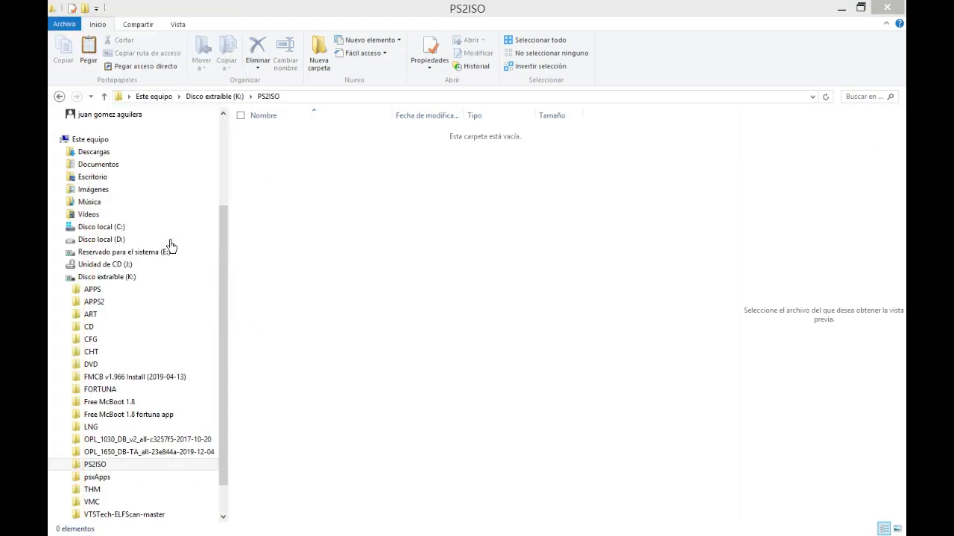
pyautogui.hotkey('ctrl', 'v')
pyautogui.click(322, 203)
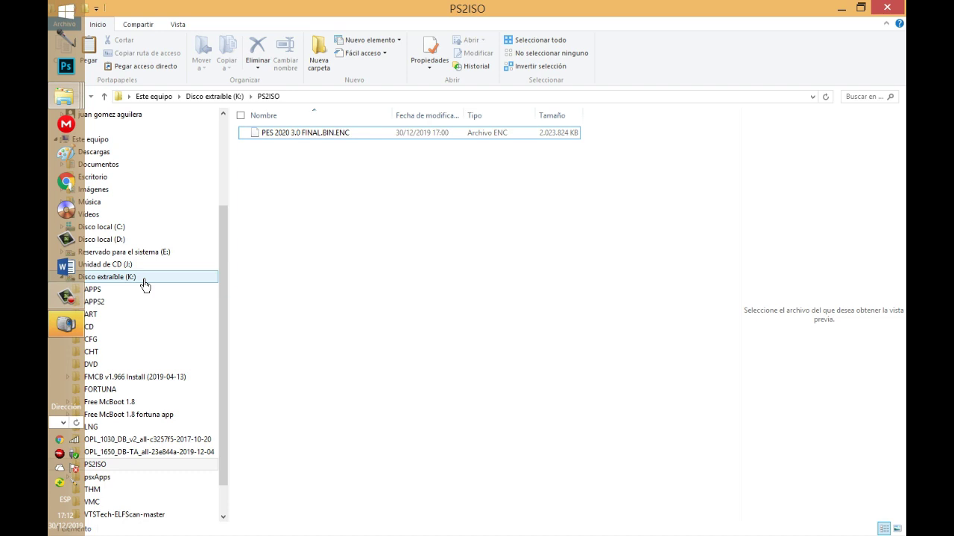
# Safely eject the removable disk K:.
pyautogui.hotkey('shift', 'Tab')
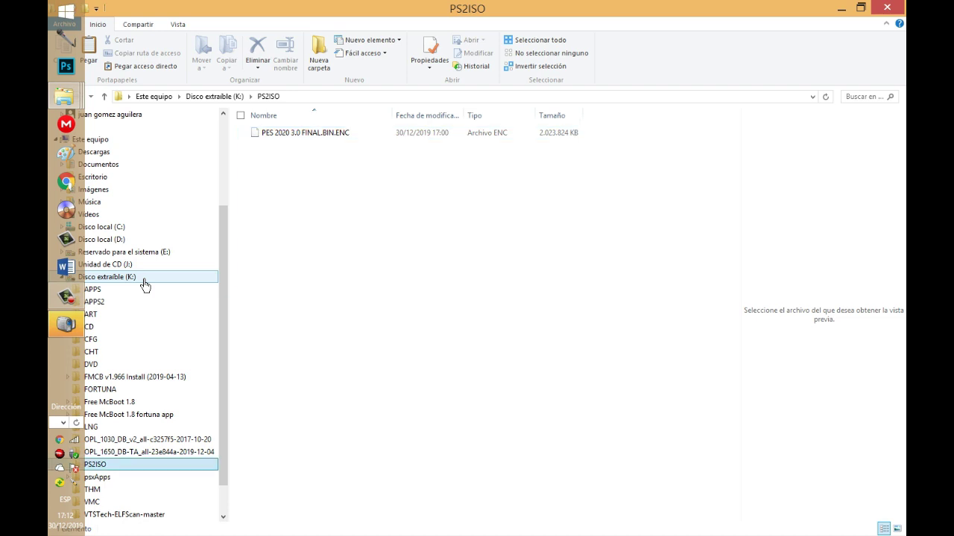
pyautogui.rightClick(183, 283)
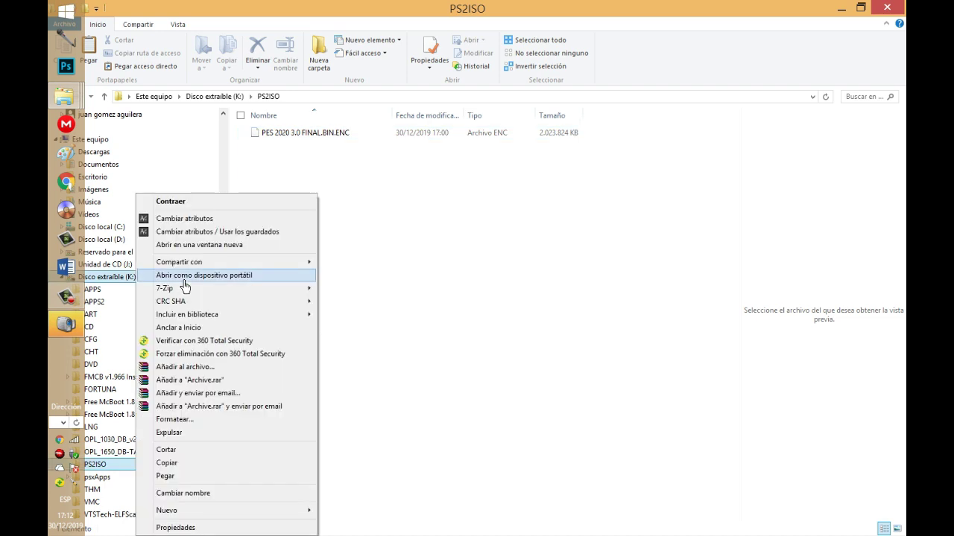
pyautogui.click(180, 437)
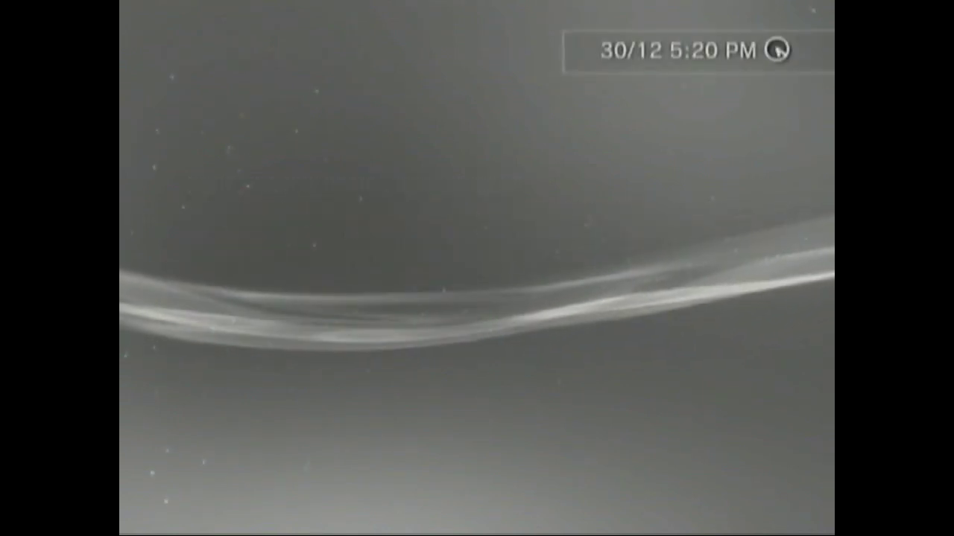
# Switch to the PS3 and run Enable HEN from the Juego category, accepting the prompt to close the browser.
pyautogui.press('Return')
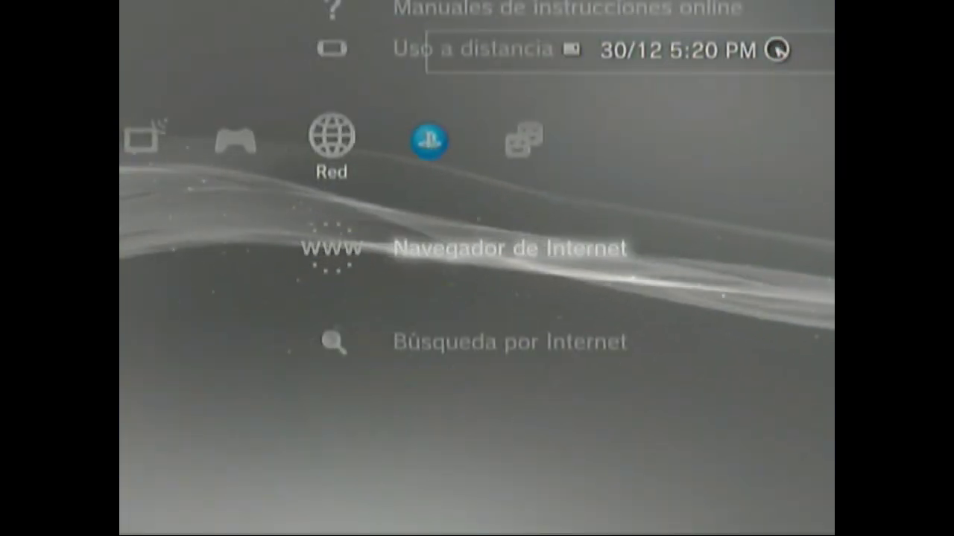
pyautogui.press('Left')
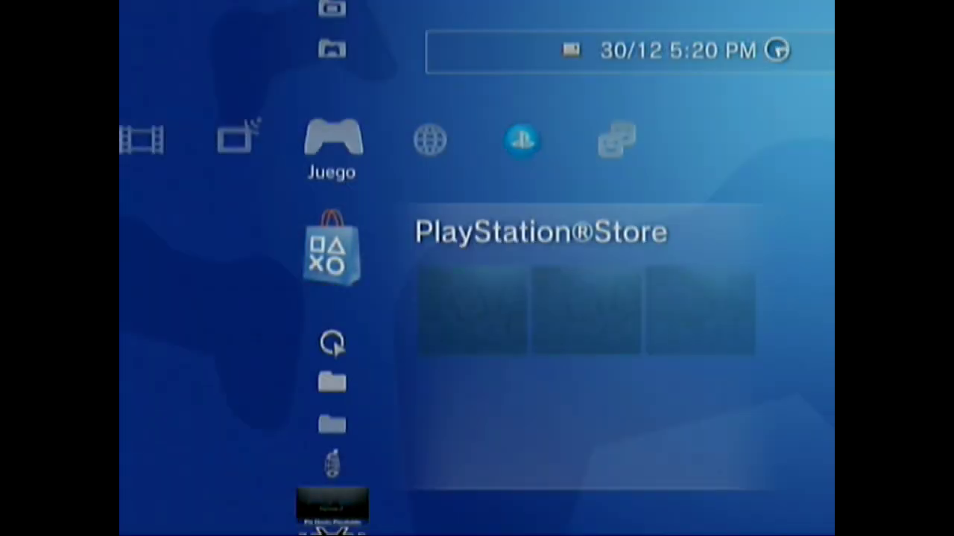
pyautogui.press('Down')
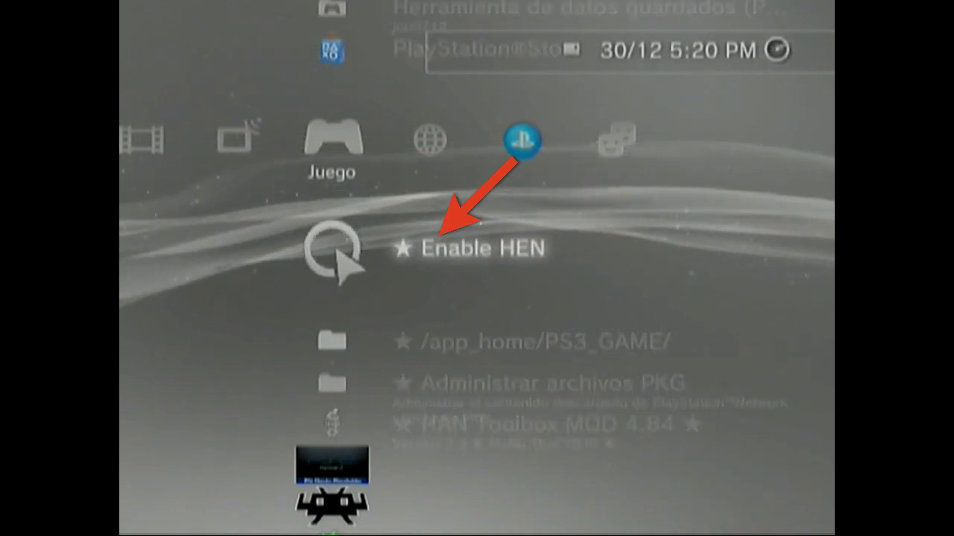
pyautogui.press('Return')
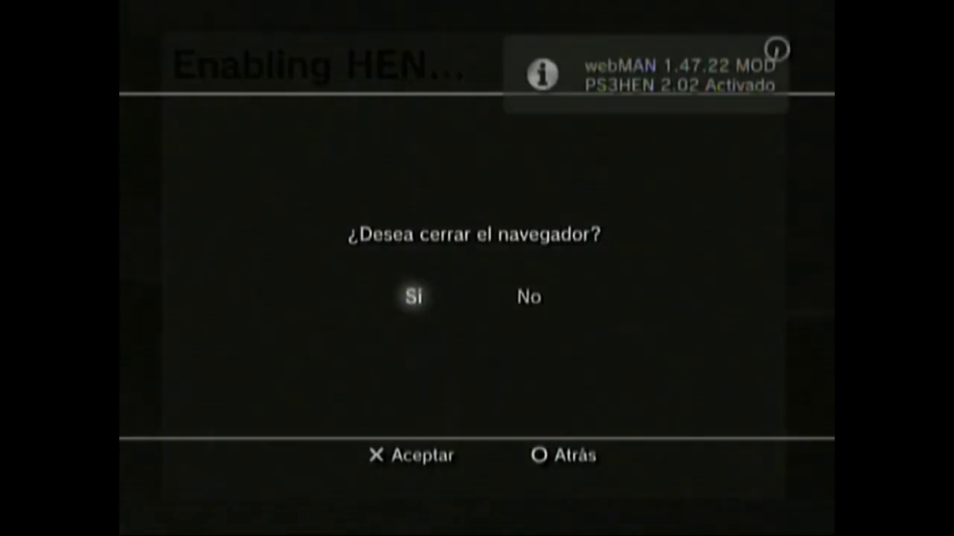
pyautogui.press('Return')
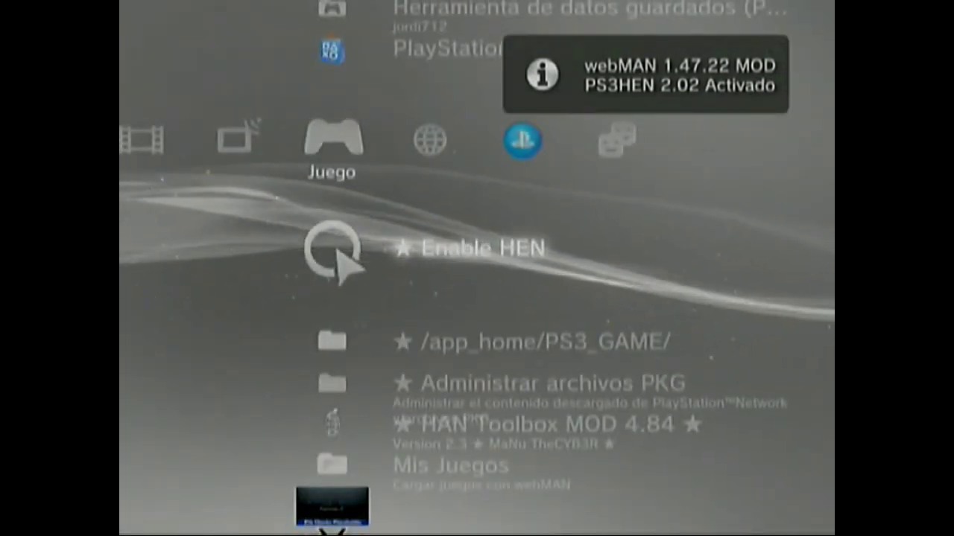
# Find mmCM among the entries in the Juego category and launch it.
pyautogui.press('Down')
pyautogui.press('Down')
pyautogui.press('Down')
pyautogui.press('Down')
pyautogui.press('Down')
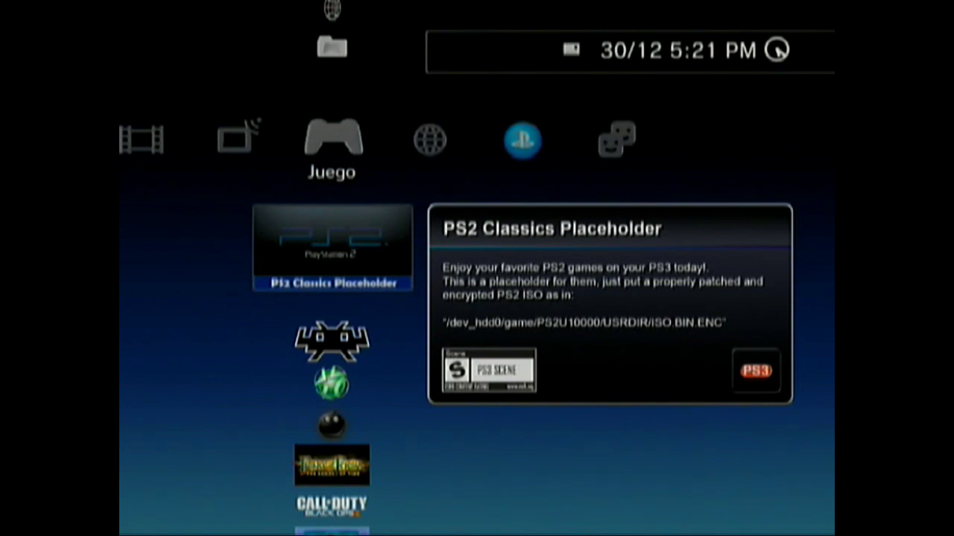
pyautogui.press('Down')
pyautogui.press('Down')
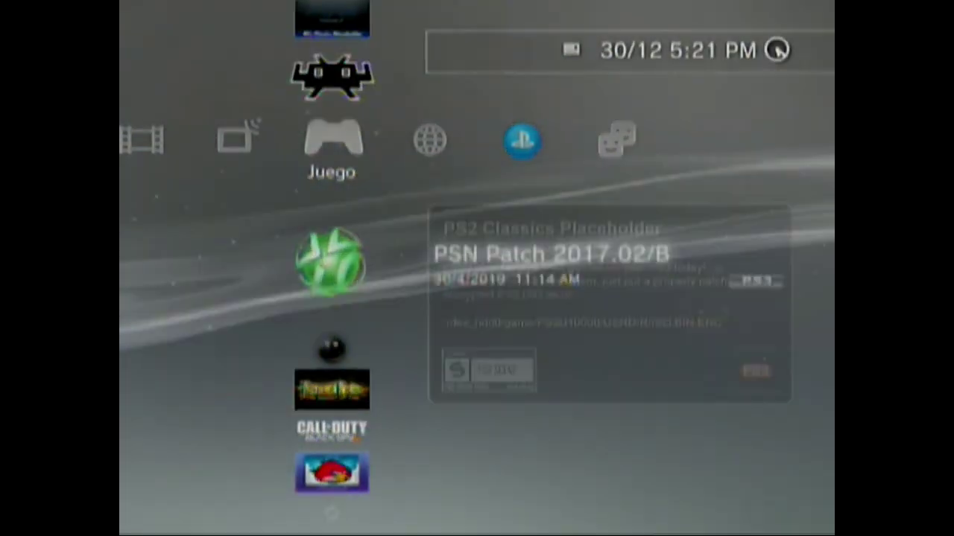
pyautogui.press('Down')
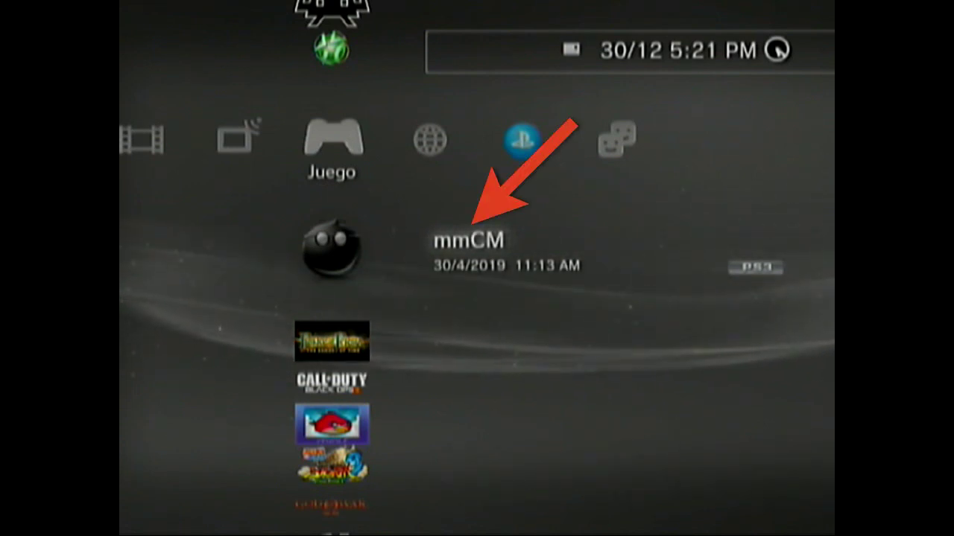
pyautogui.press('Return')
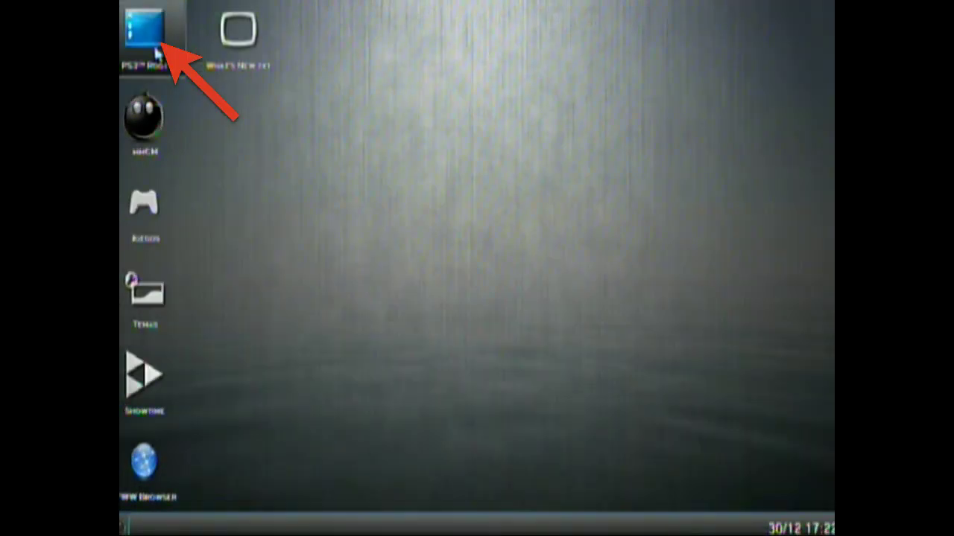
# Browse from PS3 Root to dev_usb000/PS2ISO and copy PES 2020 3.0 FINAL.BIN.ENC.
pyautogui.click(154, 48)
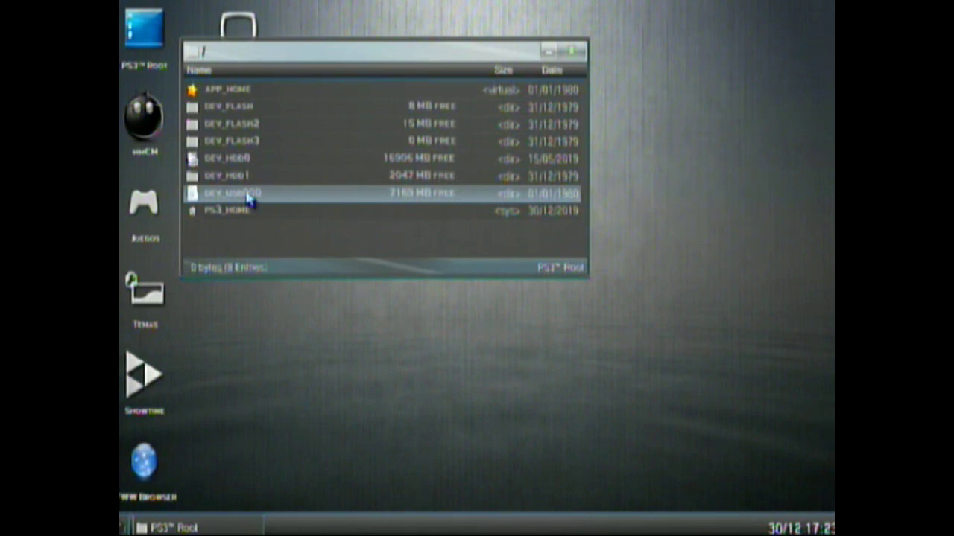
pyautogui.click(246, 193)
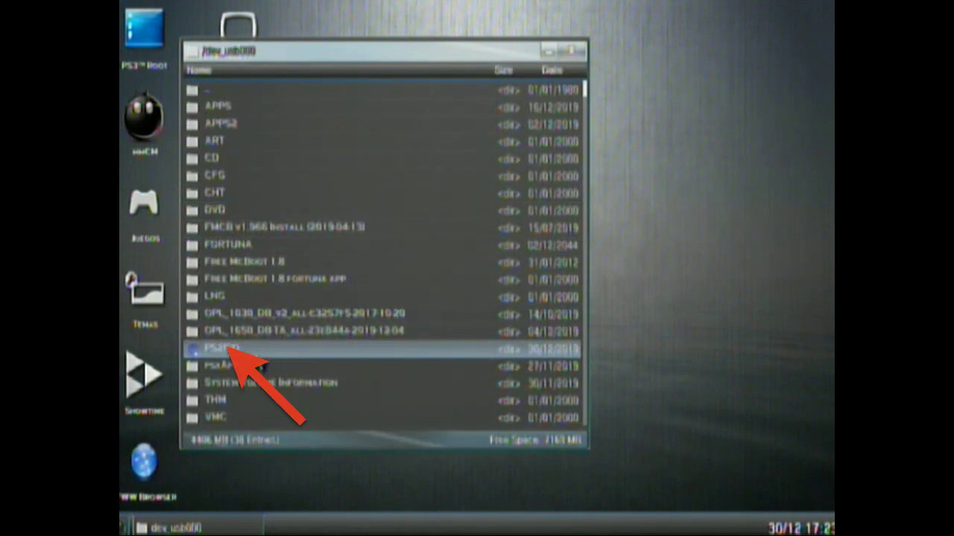
pyautogui.click(223, 347)
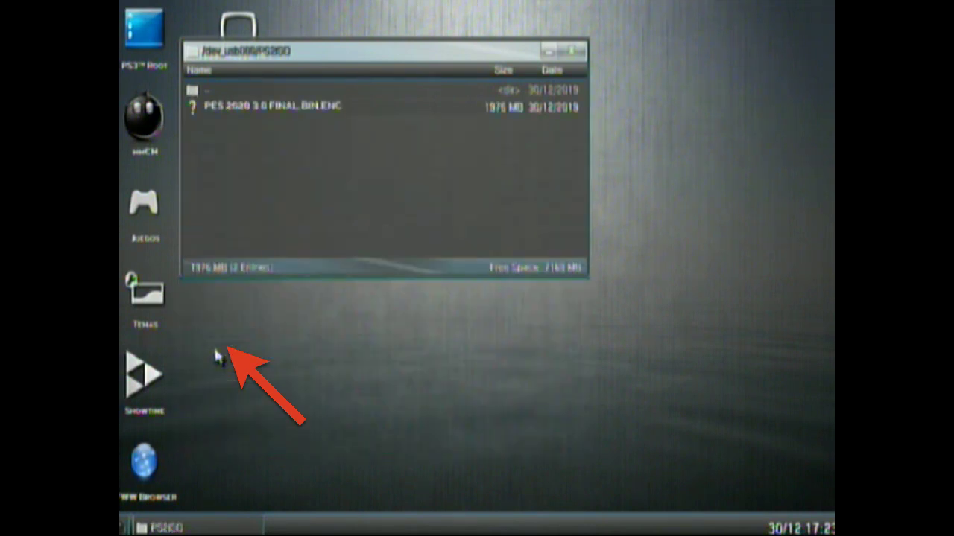
pyautogui.rightClick(320, 110)
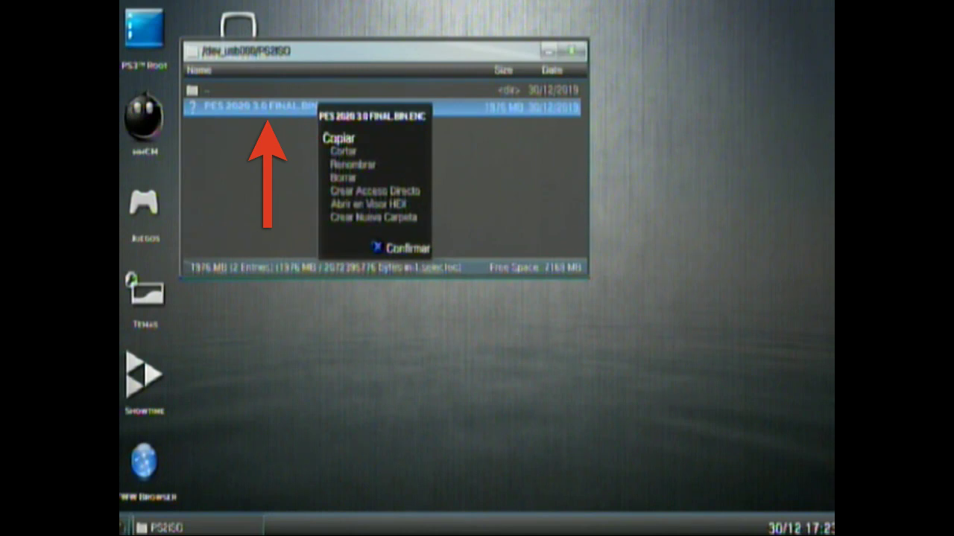
pyautogui.click(320, 110)
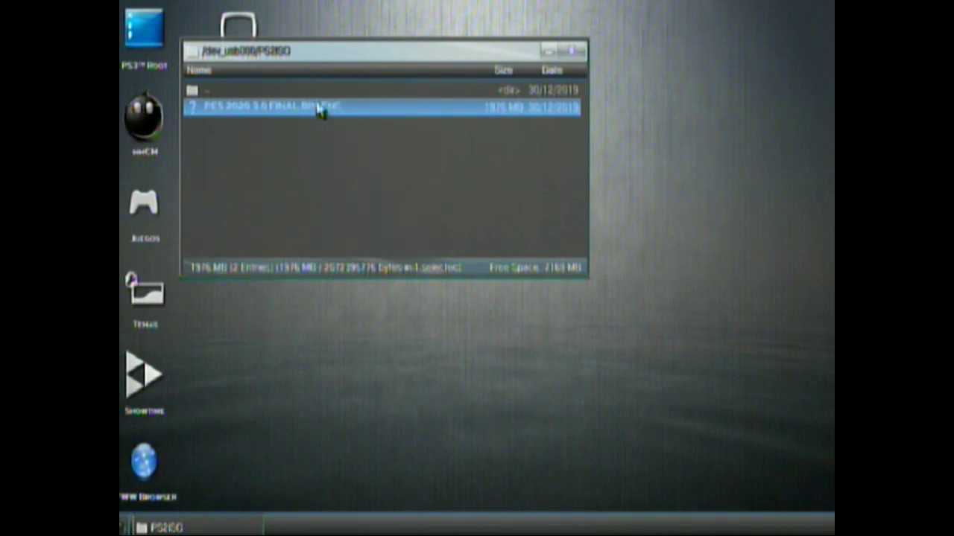
# Return to the PS3 root and open the PS2ISO folder on the internal drive dev_hdd0.
pyautogui.press('BackSpace')
pyautogui.press('BackSpace')
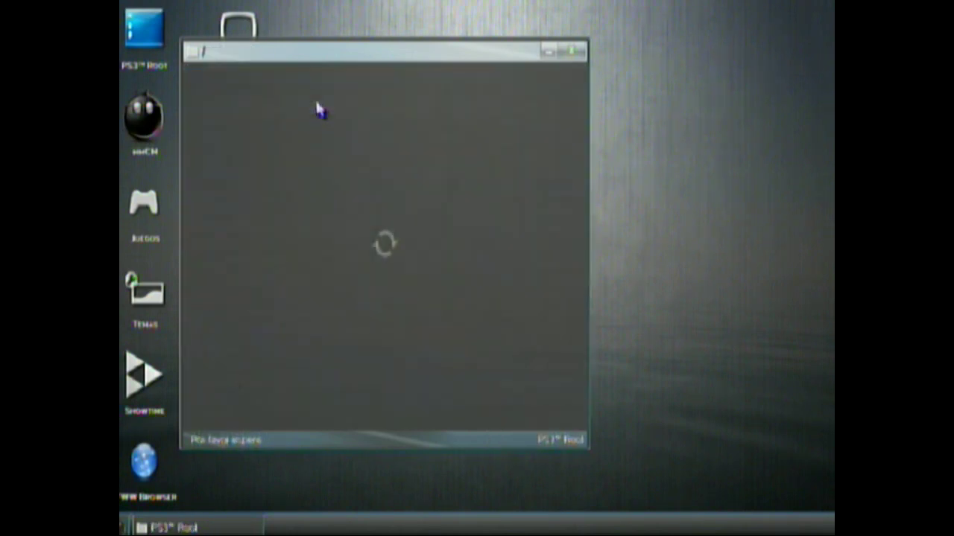
pyautogui.scroll(-1, 317, 110)
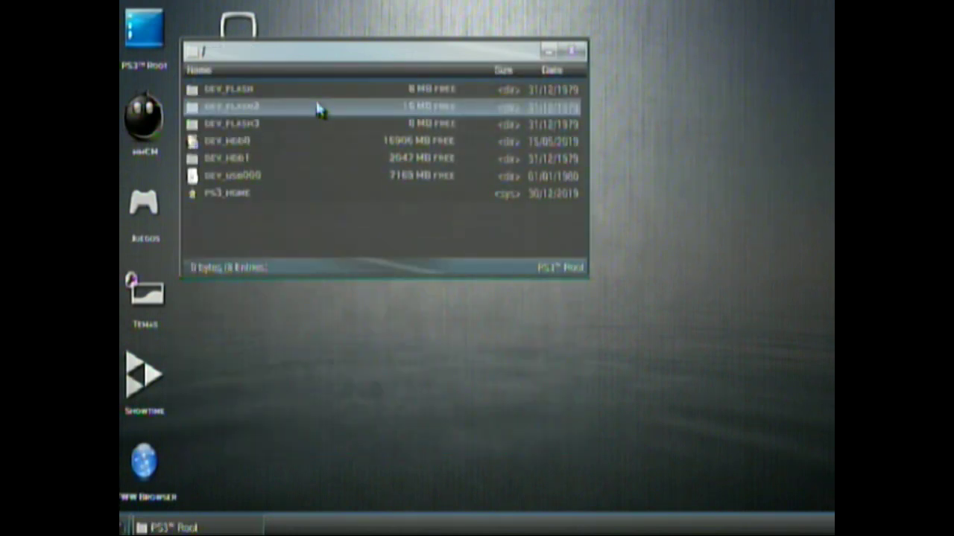
pyautogui.scroll(1, 316, 109)
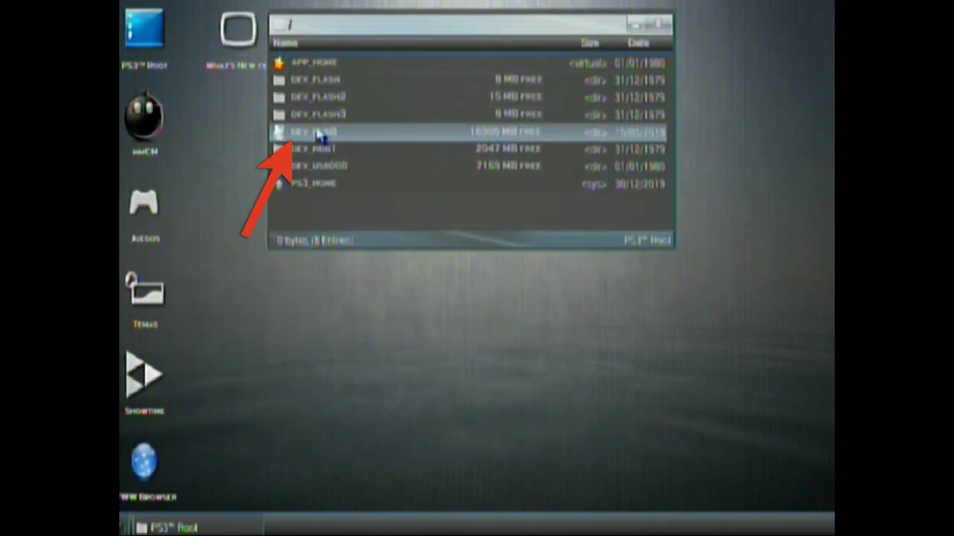
pyautogui.click(317, 132)
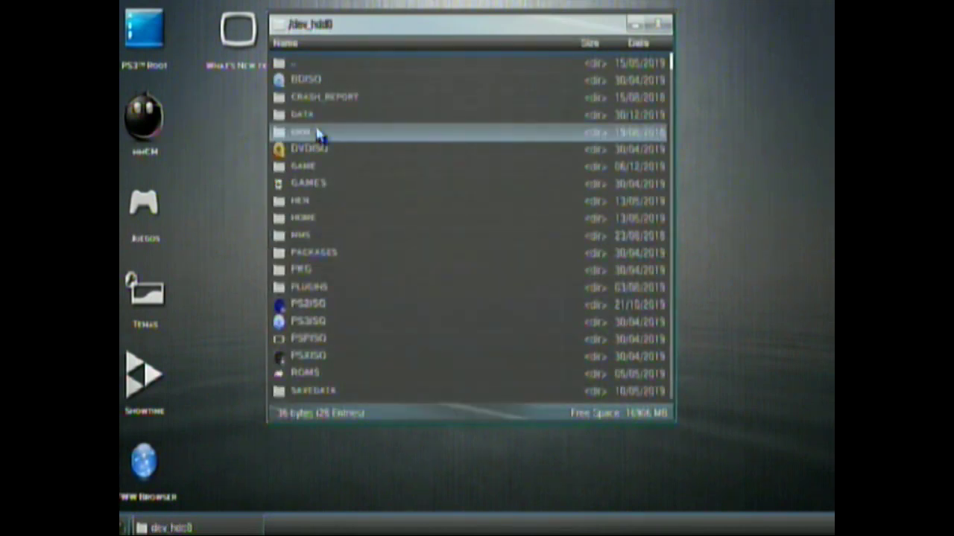
pyautogui.doubleClick(376, 314)
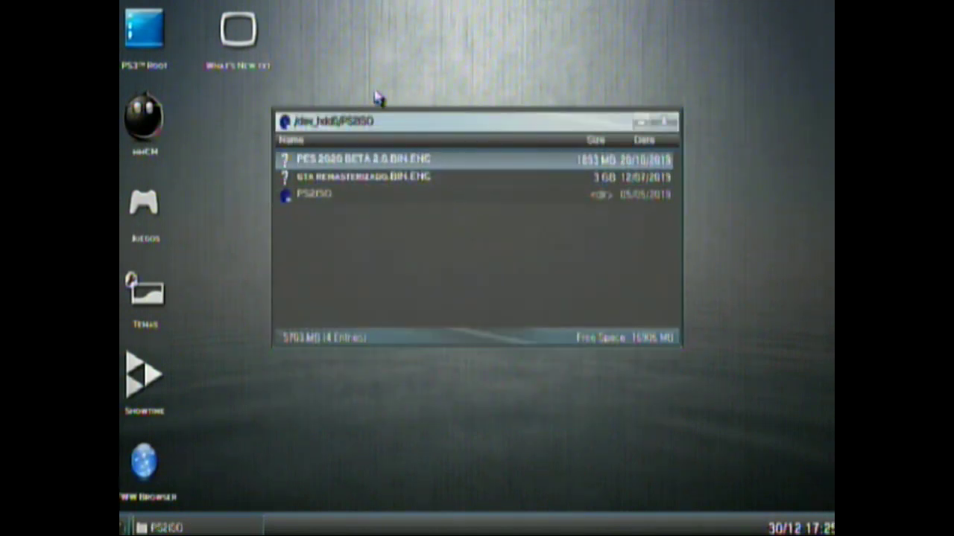
# Go back up to dev_hdd0 and reopen its PS2ISO folder.
pyautogui.press('BackSpace')
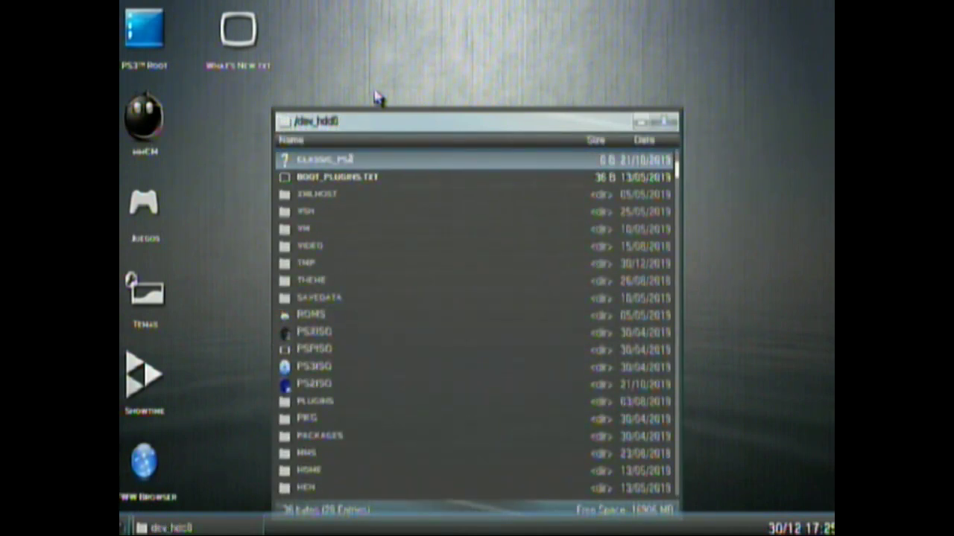
pyautogui.scroll(-1, 476, 321)
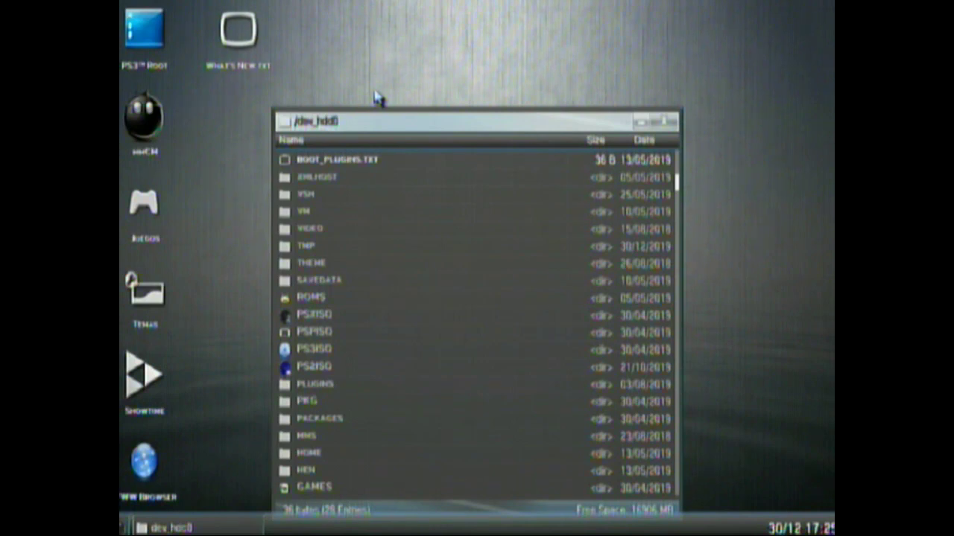
pyautogui.scroll(-1, 377, 98)
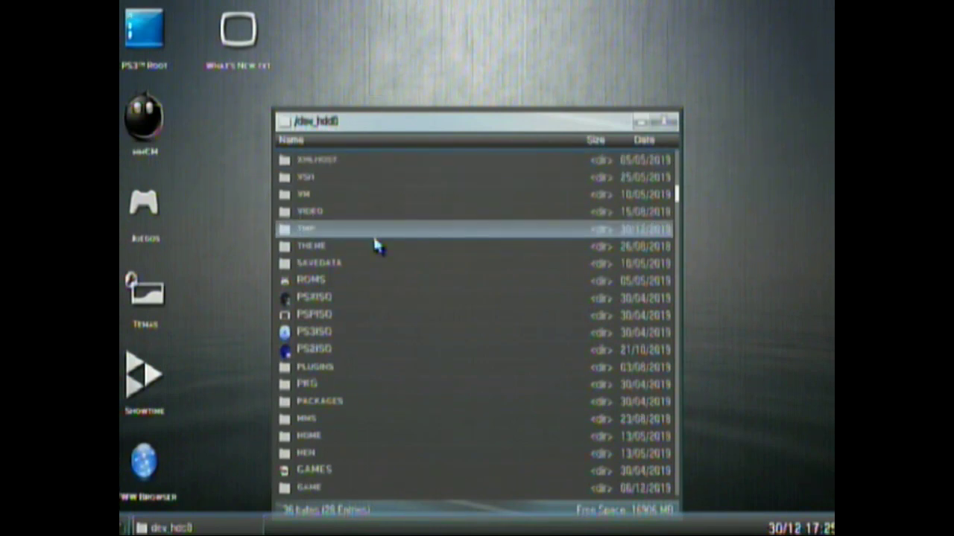
pyautogui.click(382, 351)
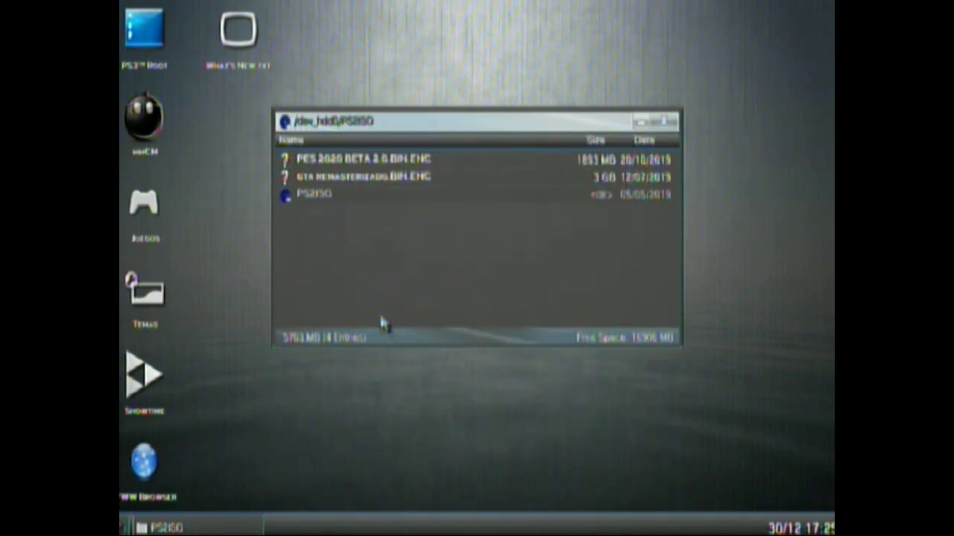
# Paste PES 2020 3.0 FINAL.BIN.ENC into dev_hdd0/PS2ISO and accept the copy confirmation.
pyautogui.rightClick(378, 242)
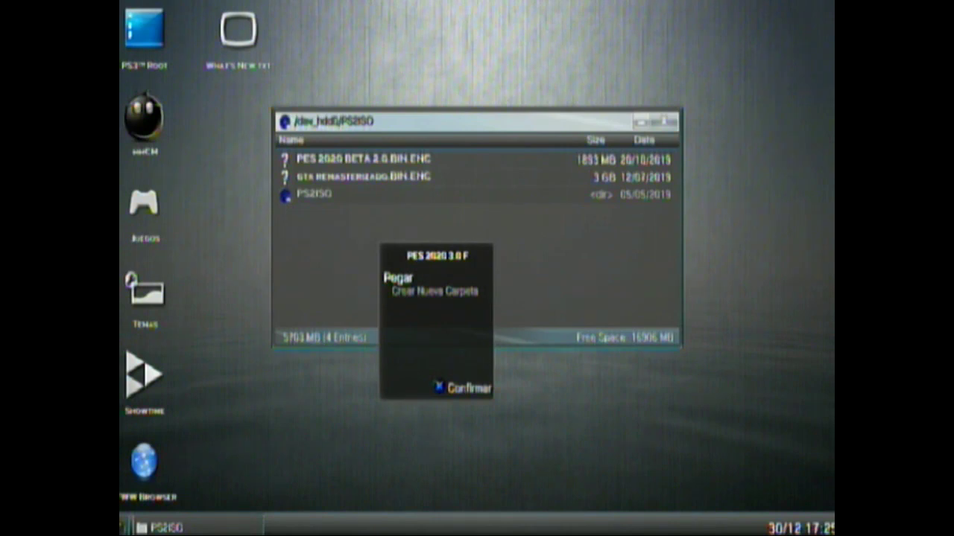
pyautogui.press('Return')
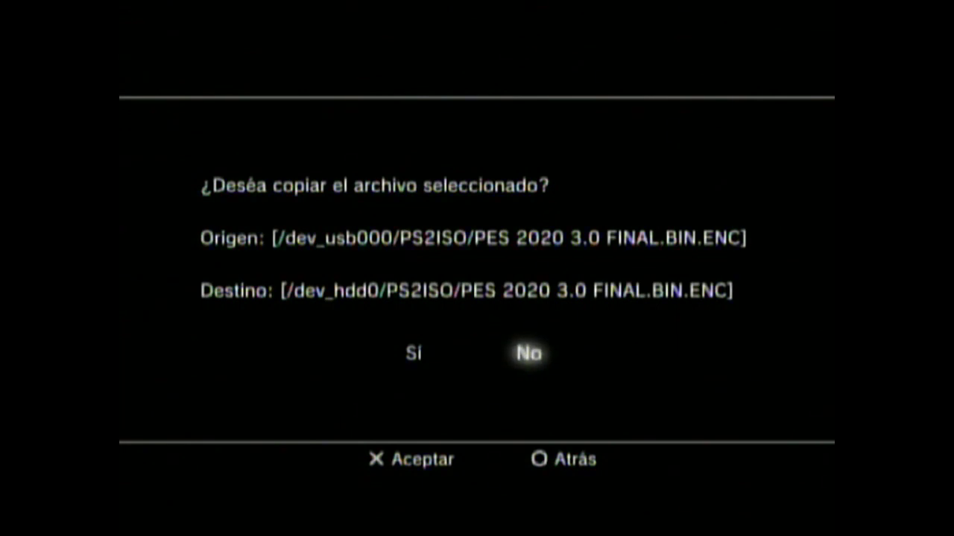
pyautogui.press('Left')
pyautogui.press('Return')
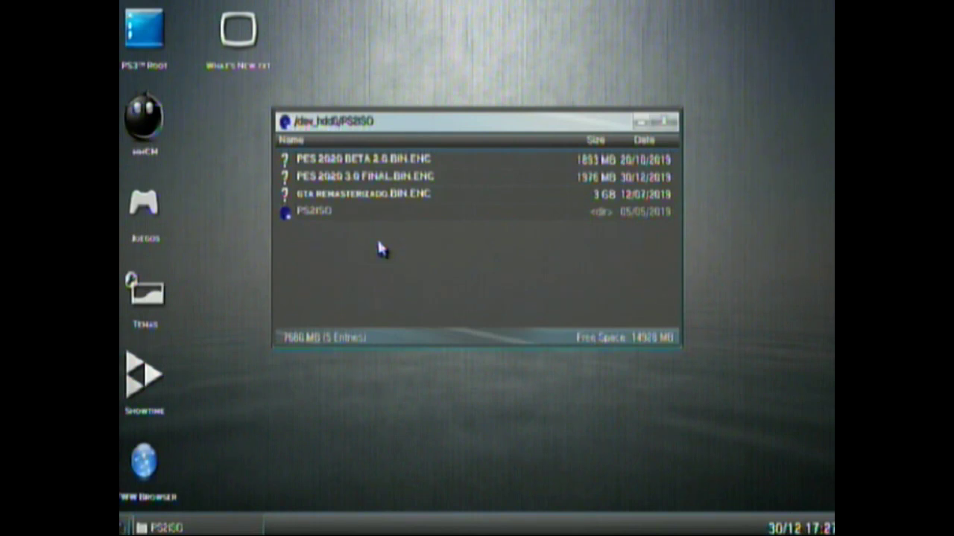
# Delete PES 2020 BETA 2.0.BIN.ENC from dev_hdd0/PS2ISO and confirm the deletion.
pyautogui.click(380, 170)
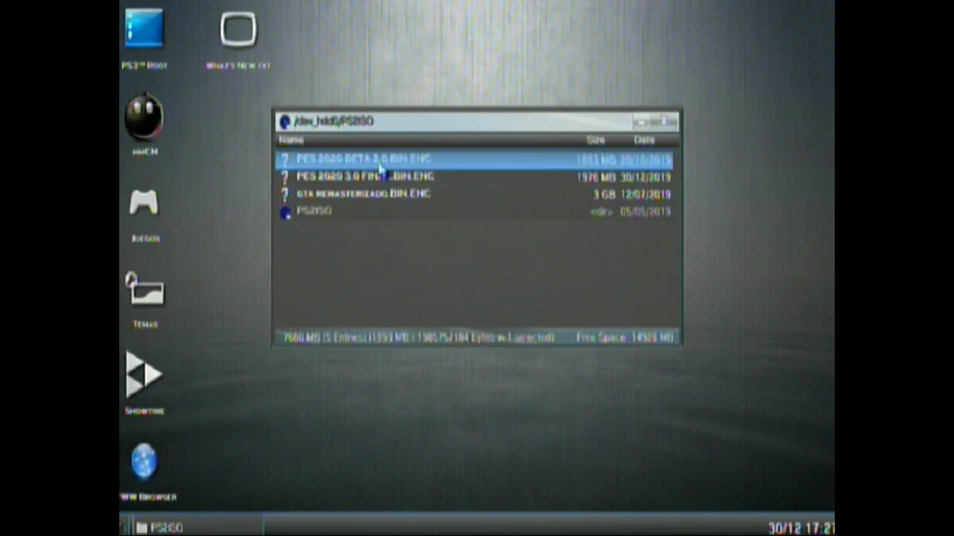
pyautogui.rightClick(380, 170)
pyautogui.press('Down')
pyautogui.press('Down')
pyautogui.press('Down')
pyautogui.press('Down')
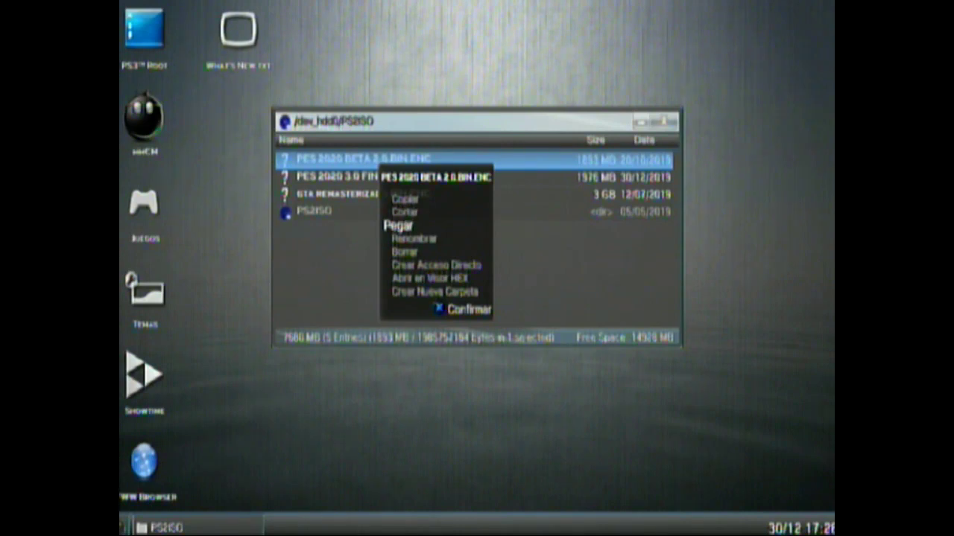
pyautogui.press('Return')
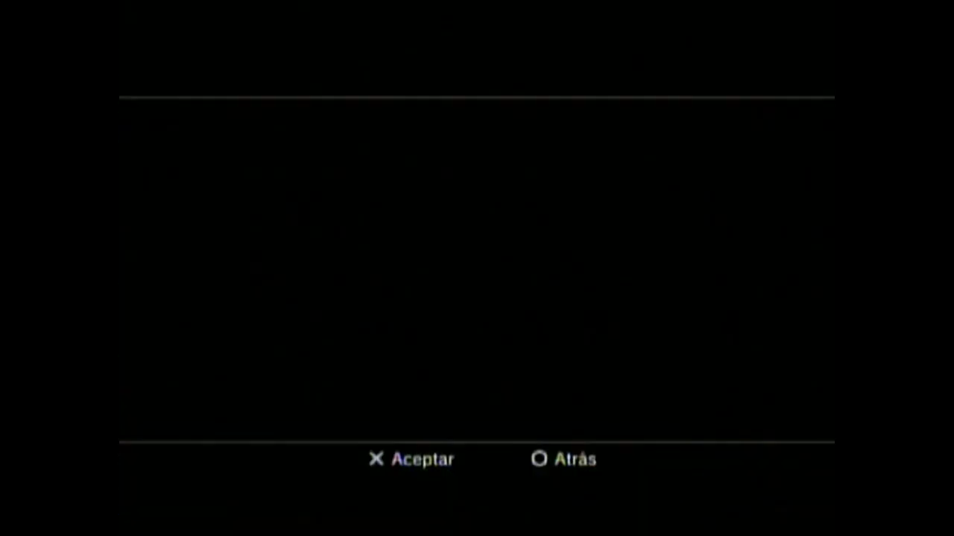
pyautogui.press('Left')
pyautogui.press('Return')
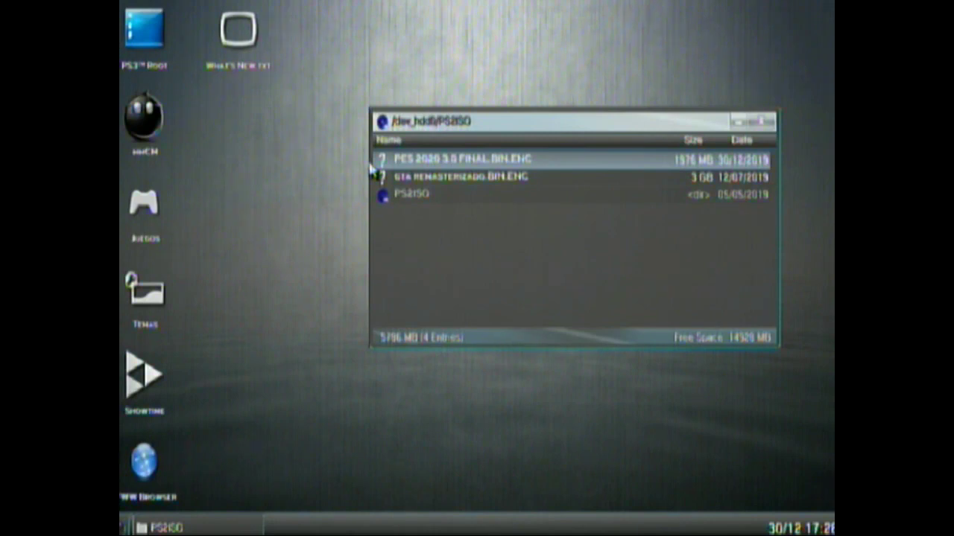
# Shut down the PS3 system from within multiMAN and confirm the shutdown.
pyautogui.press('Home')
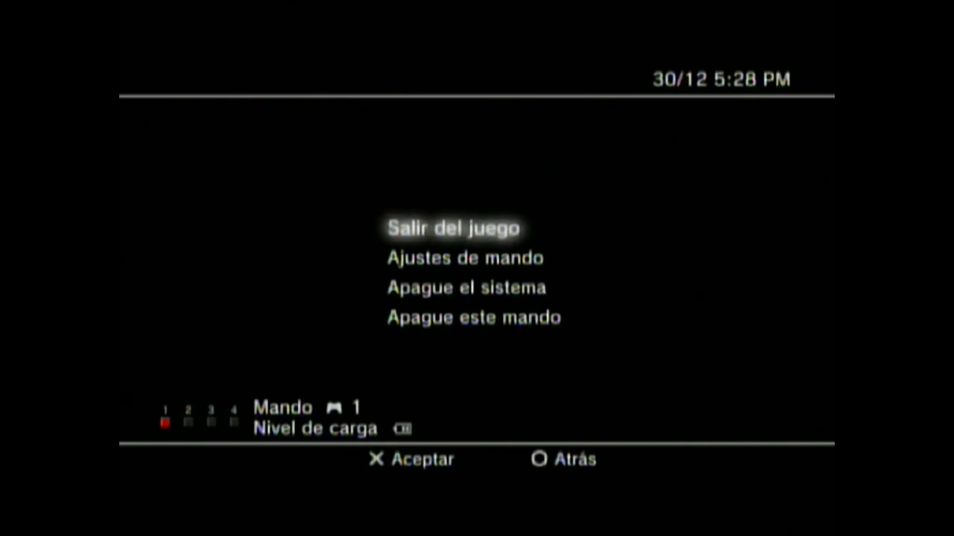
pyautogui.press('Down')
pyautogui.press('Down')
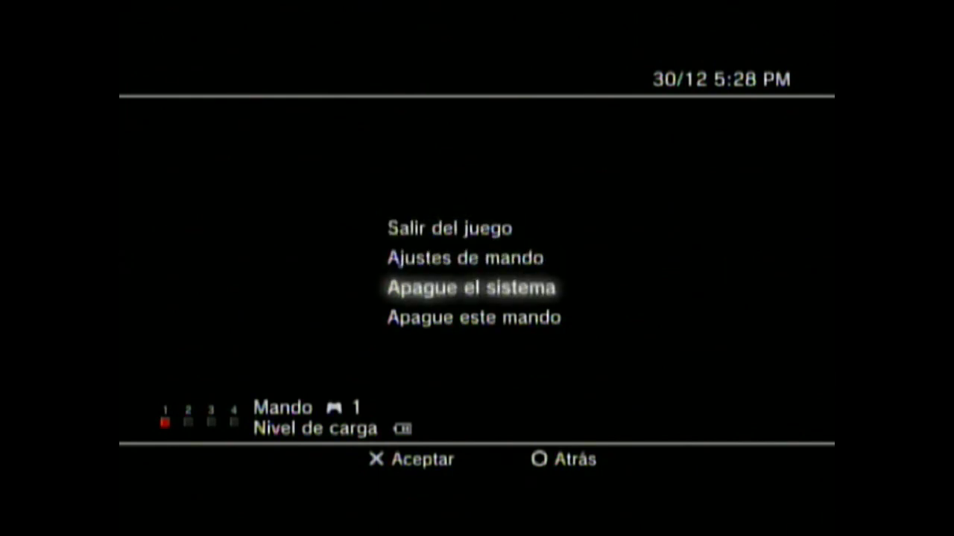
pyautogui.press('Return')
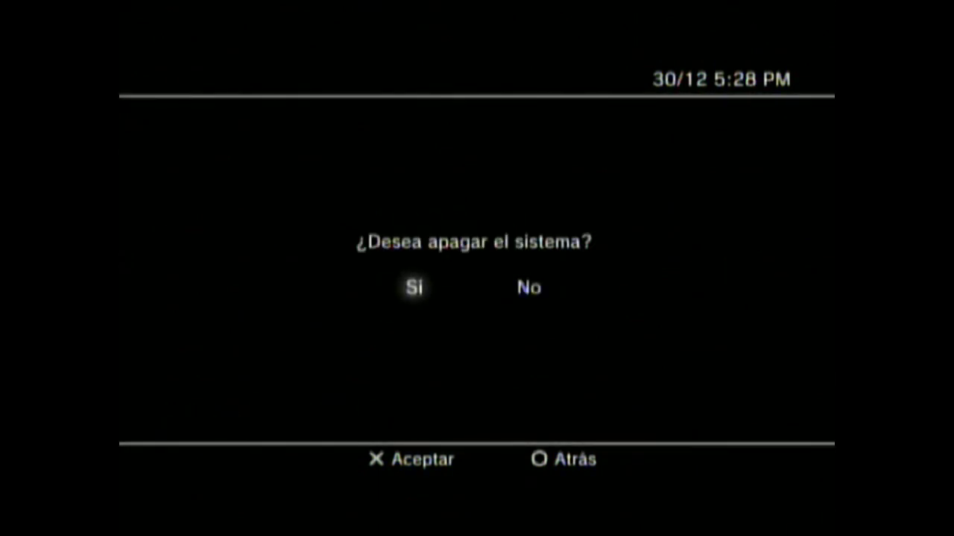
pyautogui.press('Return')
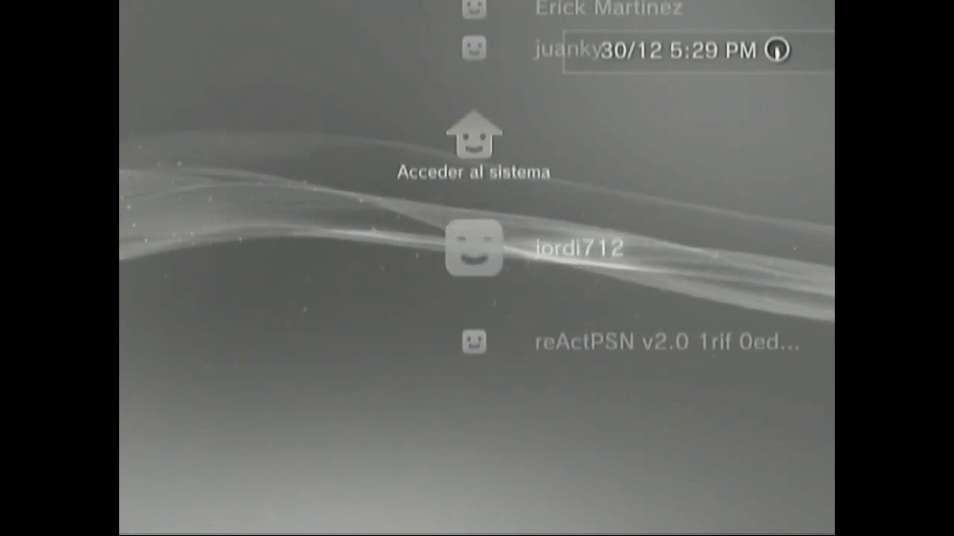
# Log in to the user's PS3 profile and run Enable HEN from the Juego category.
pyautogui.press('Return')
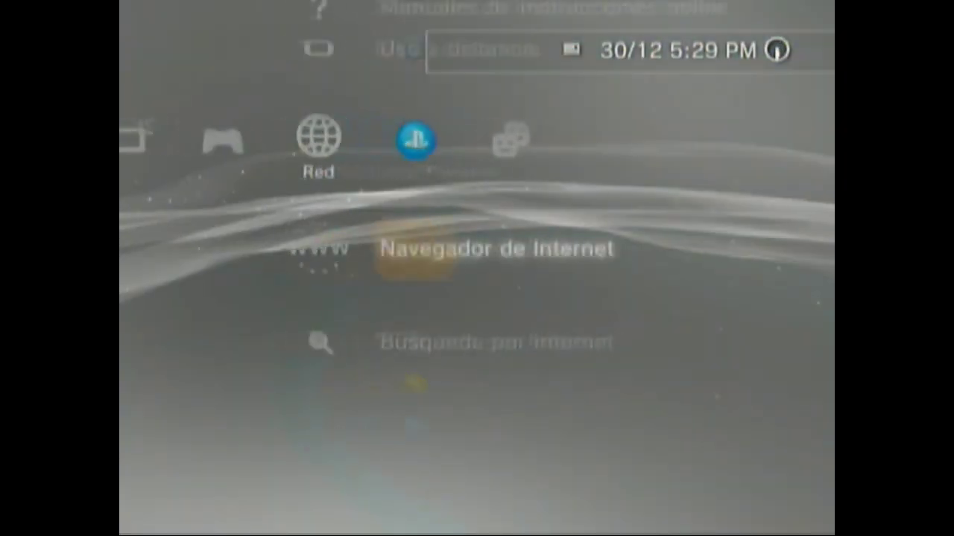
pyautogui.press('Left')
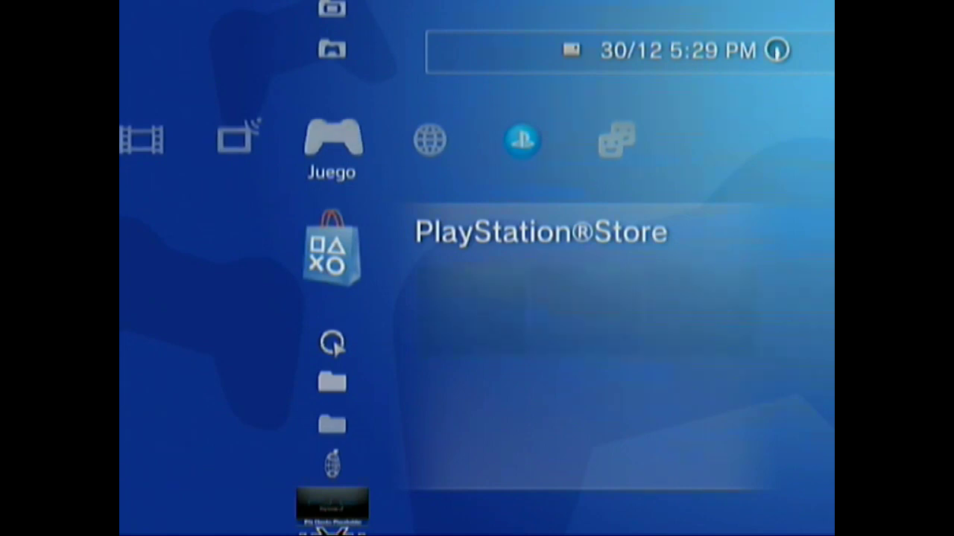
pyautogui.press('Down')
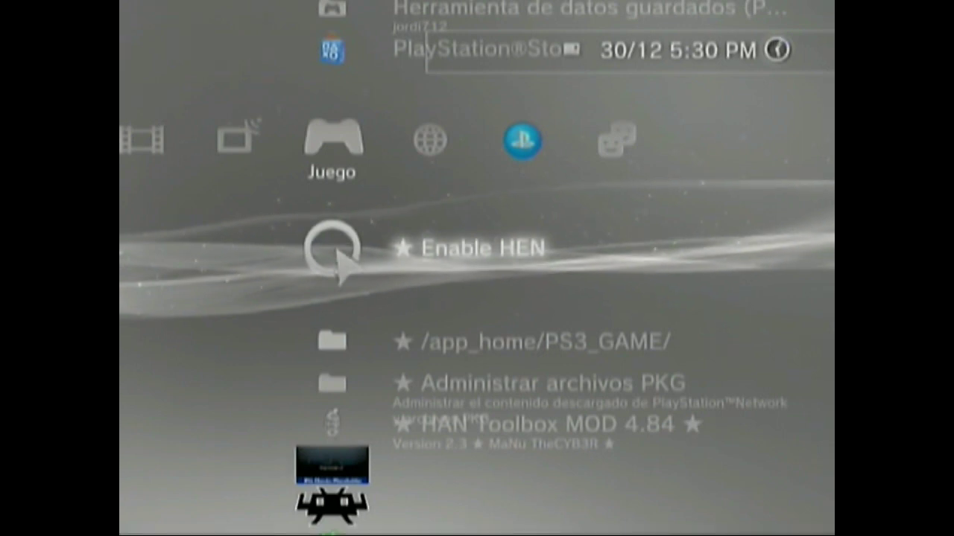
pyautogui.press('Return')
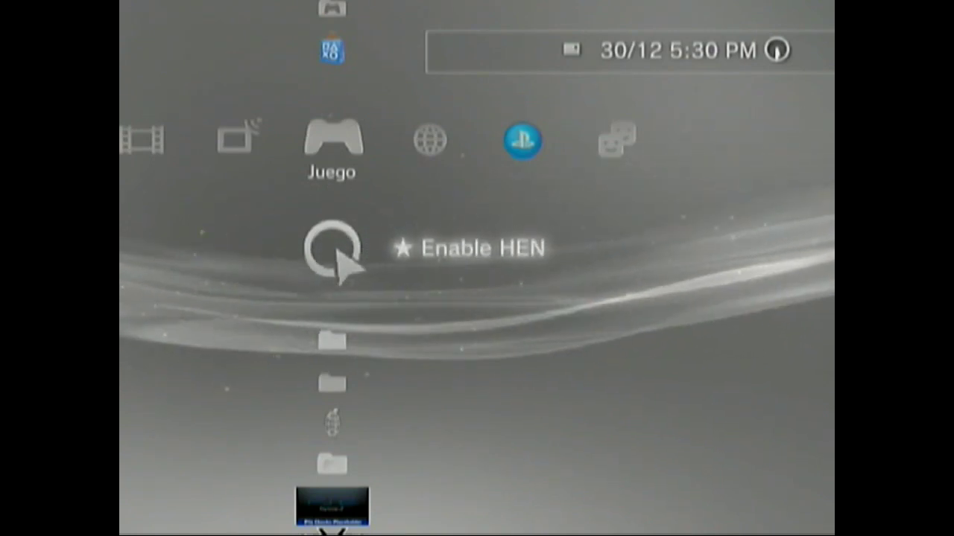
# Move through the Juego entries from Enable HEN to Administrar archivos PKG.
pyautogui.press('Down')
pyautogui.press('Down')
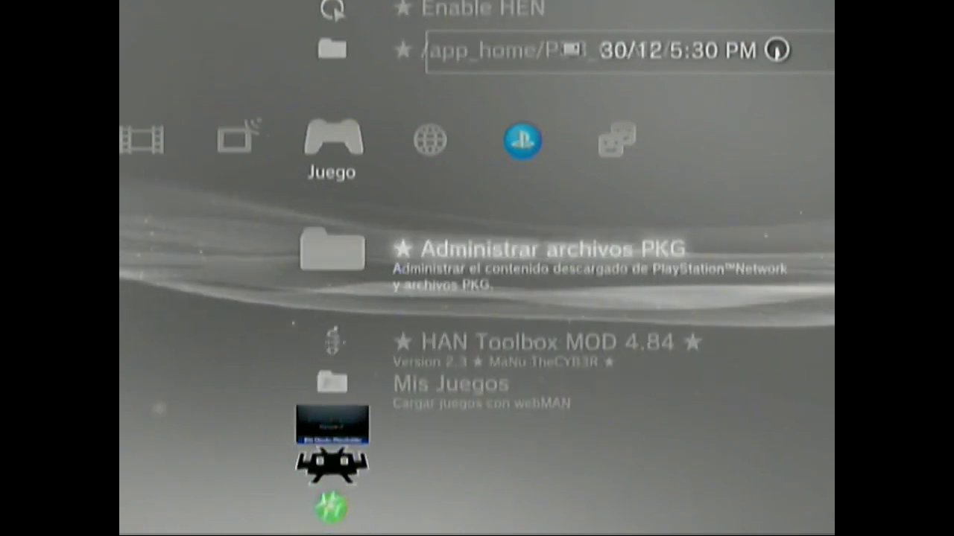